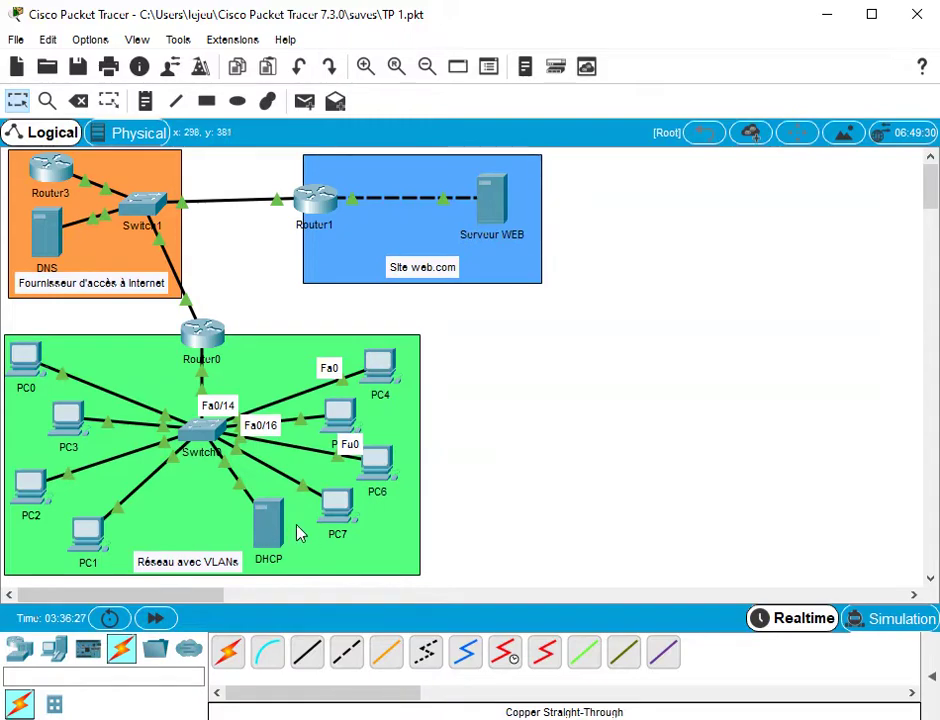
Browse to web.com from the DHCP server's web browser to test its internet access, then close the server window.
{"action": "left_click", "coordinate": [268, 528]}
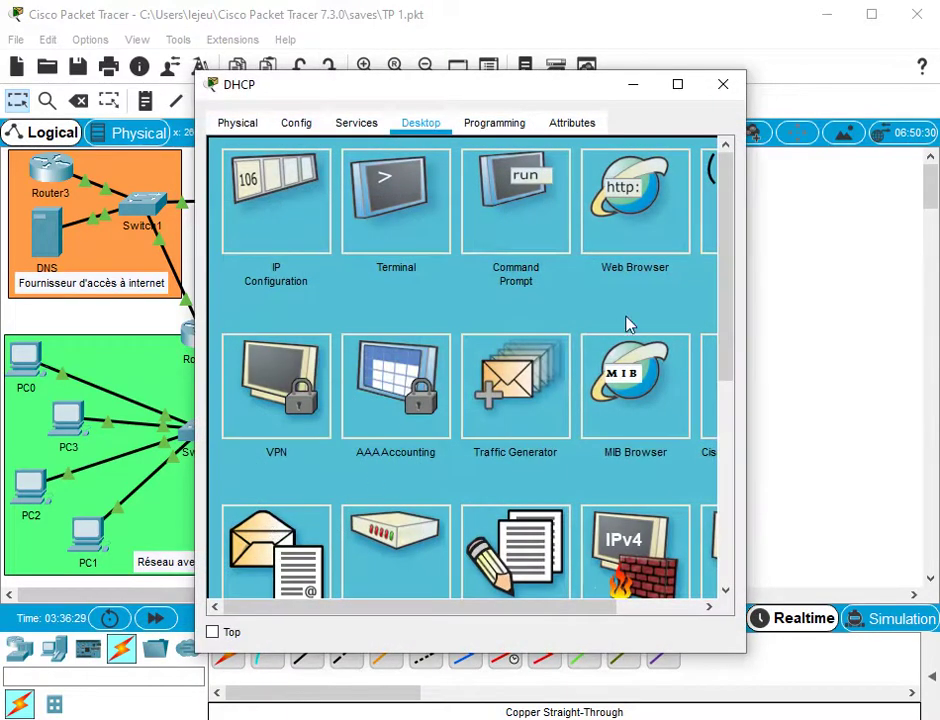
{"action": "left_click", "coordinate": [644, 216]}
{"action": "left_click", "coordinate": [416, 182]}
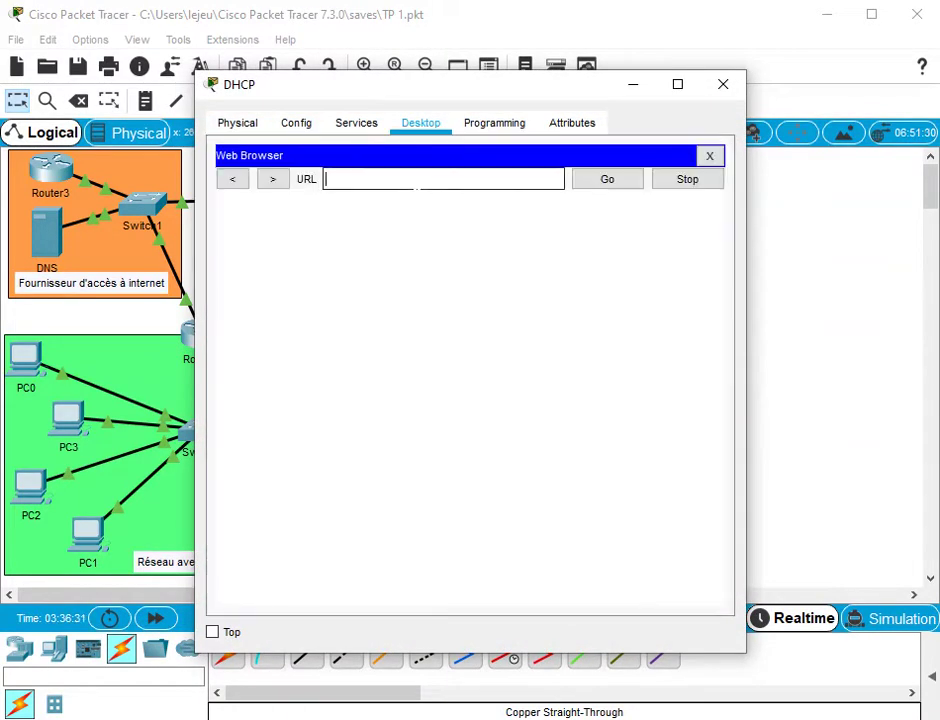
{"action": "type", "text": "web.com"}
{"action": "key", "text": "Return"}
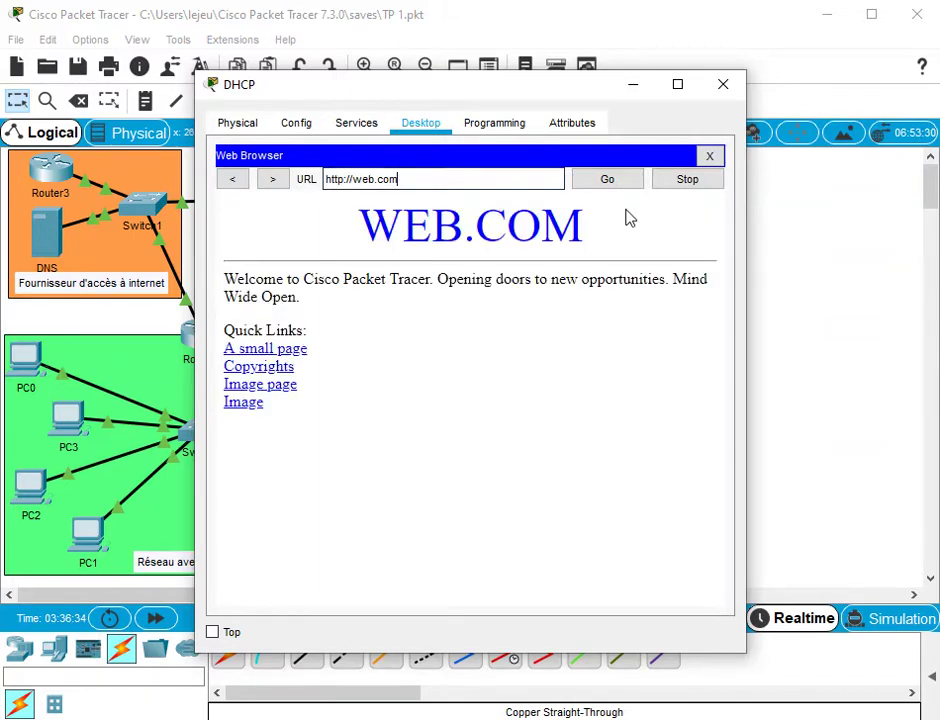
{"action": "left_click", "coordinate": [710, 156]}
{"action": "left_click", "coordinate": [724, 86]}
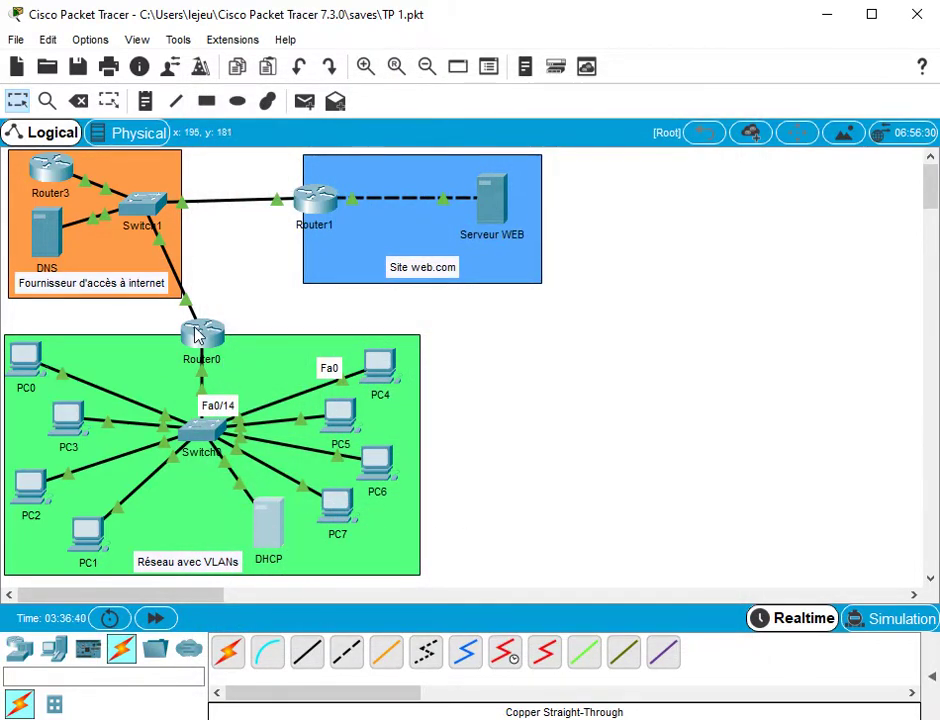
Open Router0's command line, exit the current session and re-enter privileged mode.
{"action": "left_click", "coordinate": [203, 338]}
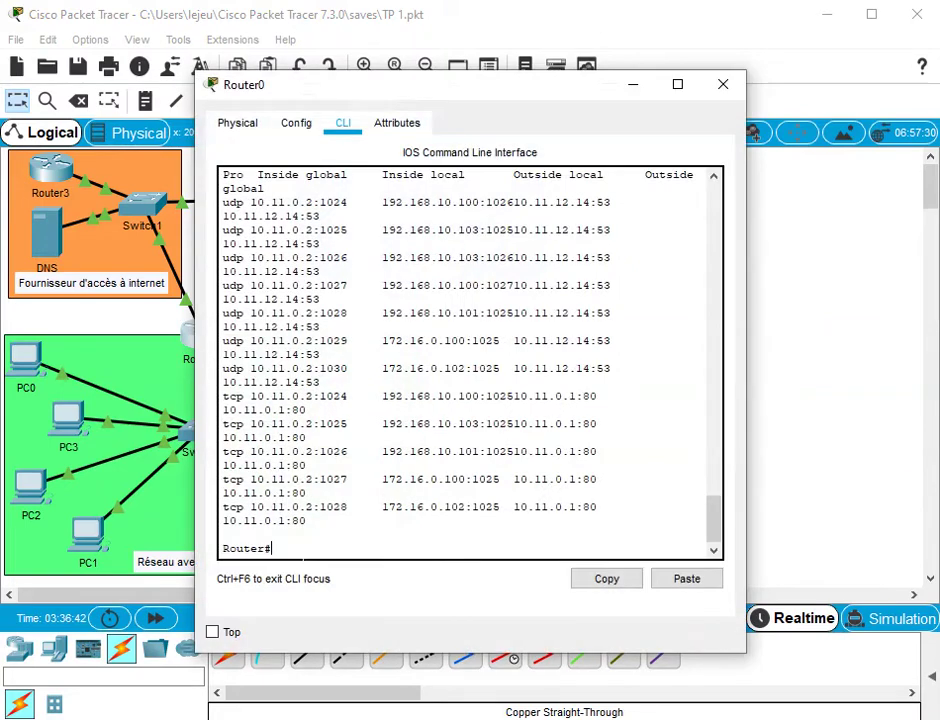
{"action": "type", "text": "exit"}
{"action": "key", "text": "Return"}
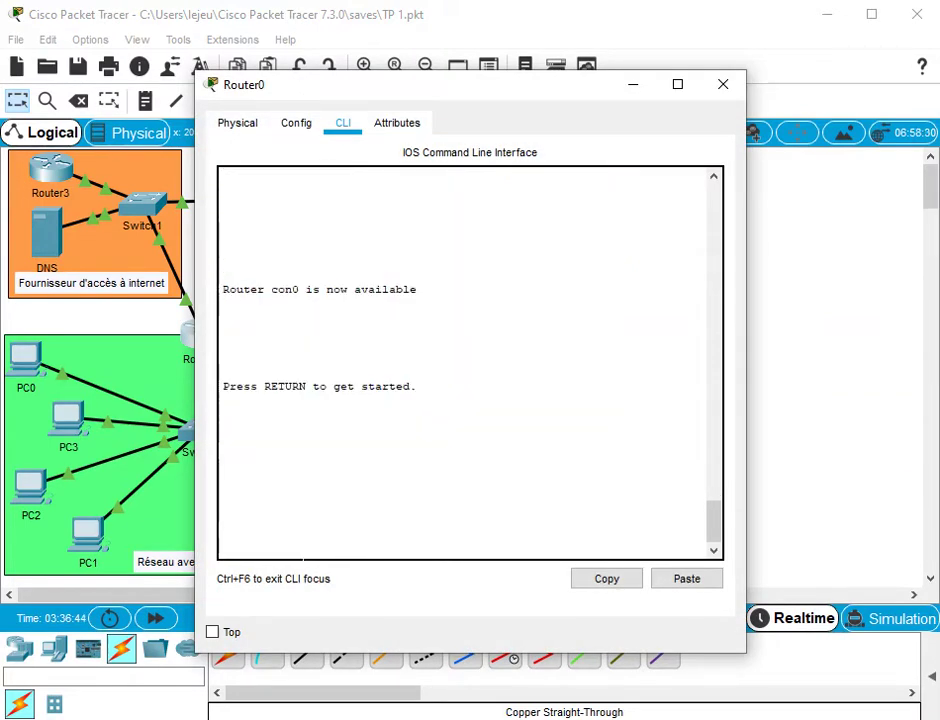
{"action": "key", "text": "Return"}
{"action": "type", "text": "en"}
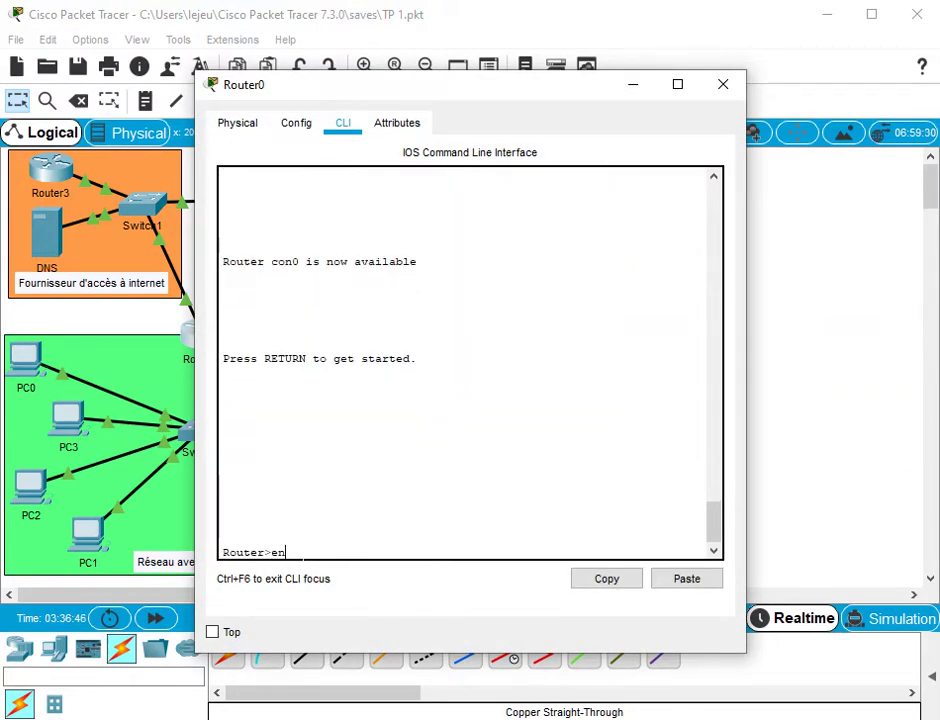
{"action": "key", "text": "Return"}
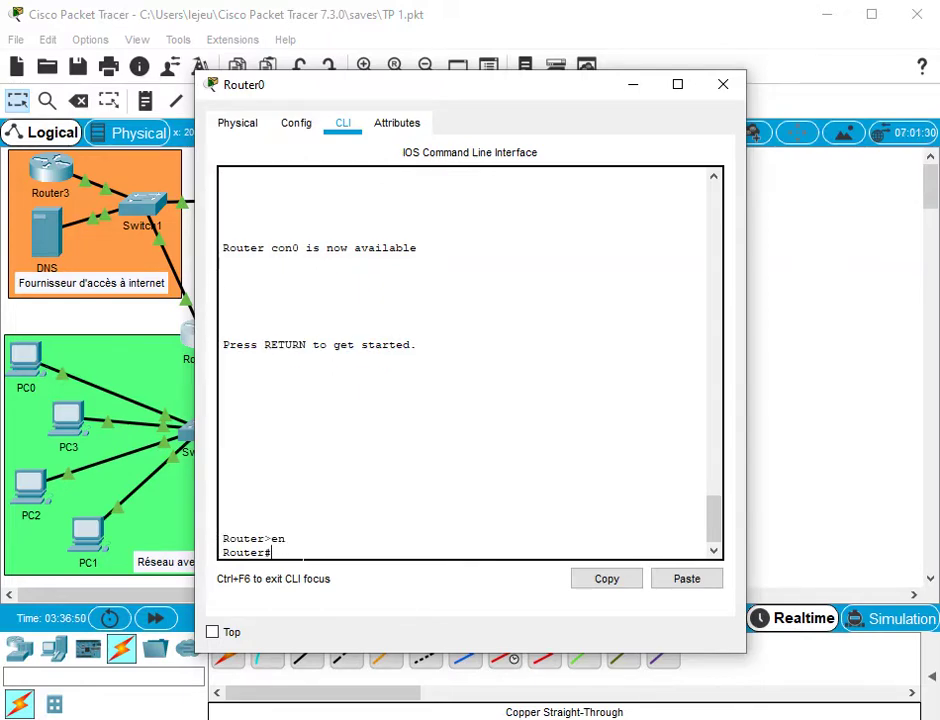
Display Router0's running configuration and page down to the NAT and access-list section.
{"action": "type", "text": "sh run"}
{"action": "key", "text": "Return"}
{"action": "key", "text": "space"}
{"action": "key", "text": "space"}
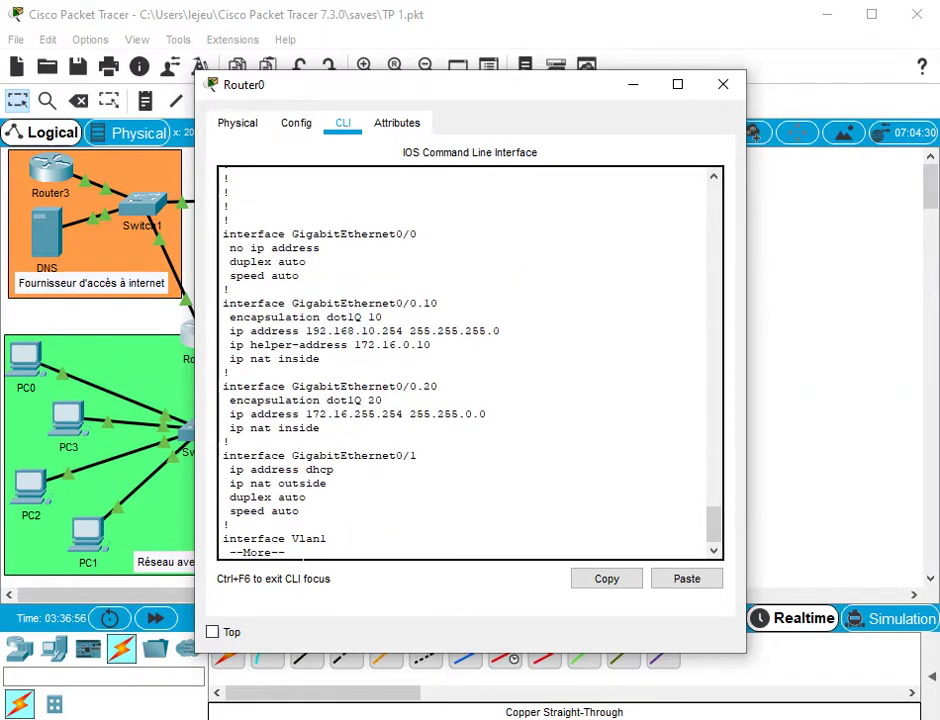
{"action": "key", "text": "space"}
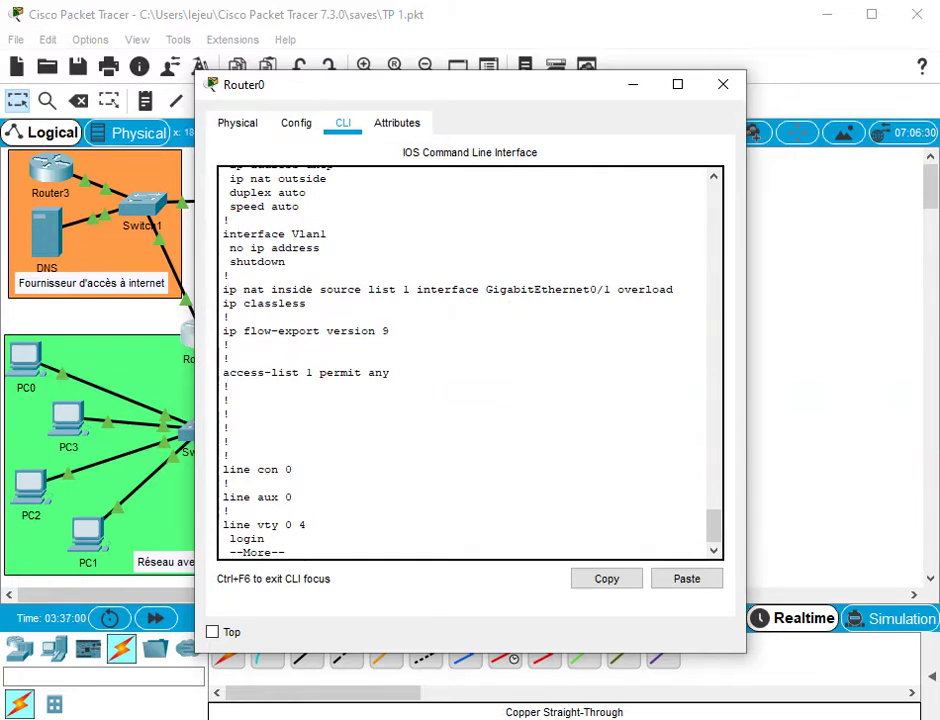
Examine the access-list 1 and NAT overload lines in the configuration, page through the remaining output and close Router0's window.
{"action": "left_click_drag", "start_coordinate": [230, 358], "coordinate": [389, 373]}
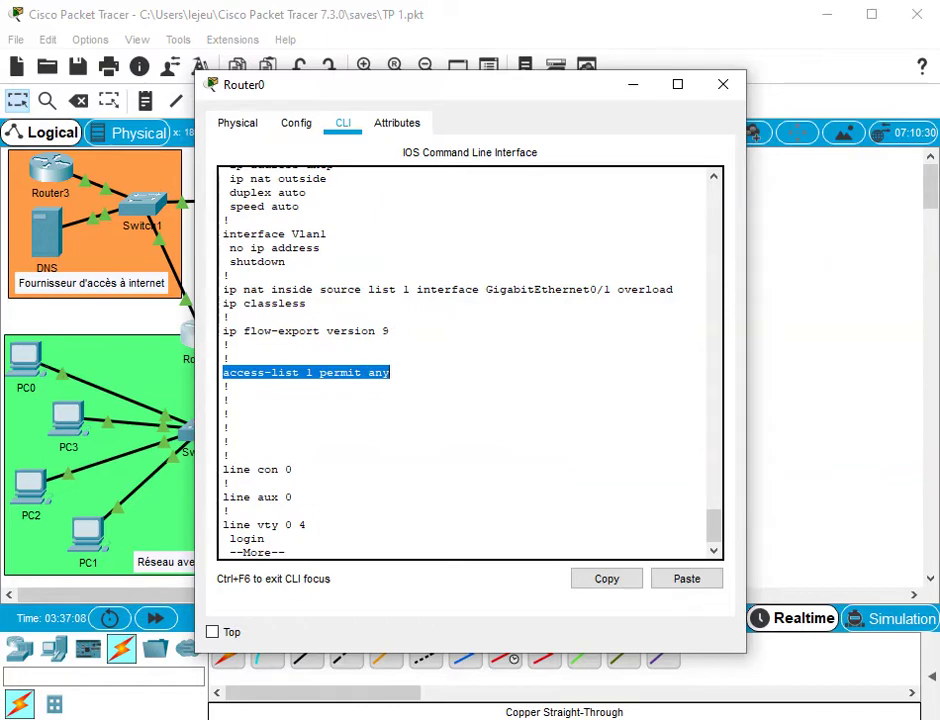
{"action": "left_click_drag", "start_coordinate": [224, 289], "coordinate": [583, 290]}
{"action": "left_click", "coordinate": [230, 275]}
{"action": "triple_click", "coordinate": [653, 289]}
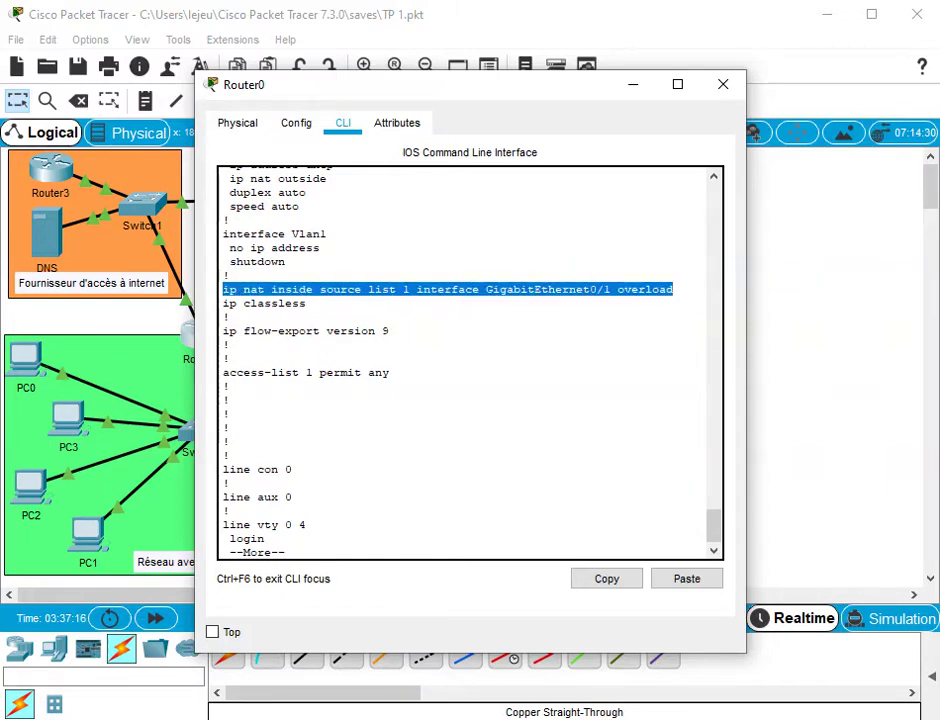
{"action": "left_click", "coordinate": [266, 538]}
{"action": "scroll", "coordinate": [266, 538], "scroll_direction": "down", "scroll_amount": 2}
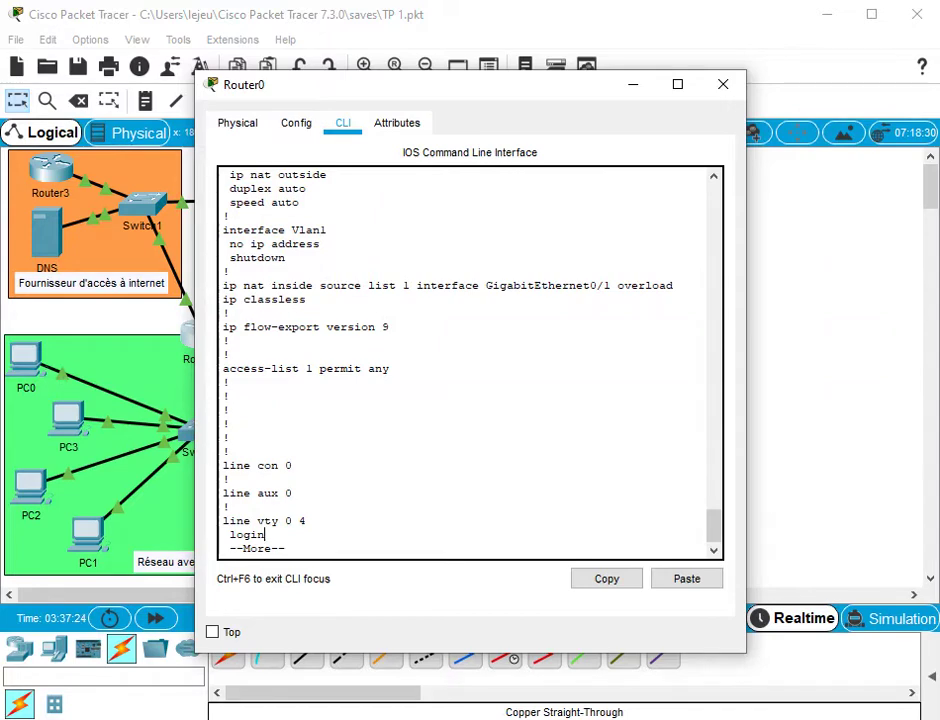
{"action": "key", "text": "Return"}
{"action": "key", "text": "Return"}
{"action": "key", "text": "Return"}
{"action": "key", "text": "Return"}
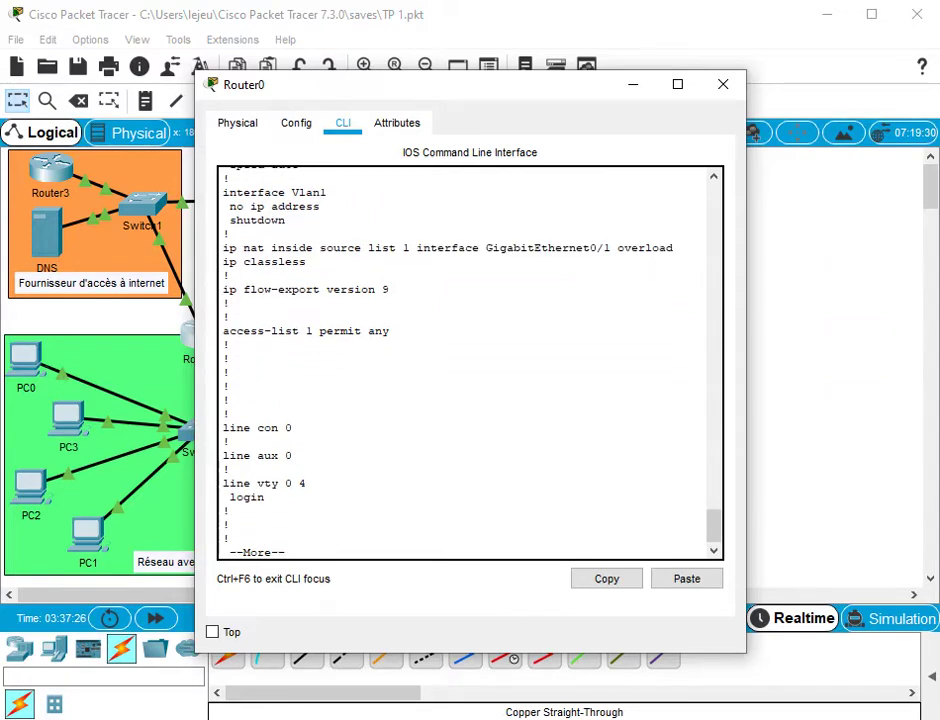
{"action": "left_click", "coordinate": [722, 84]}
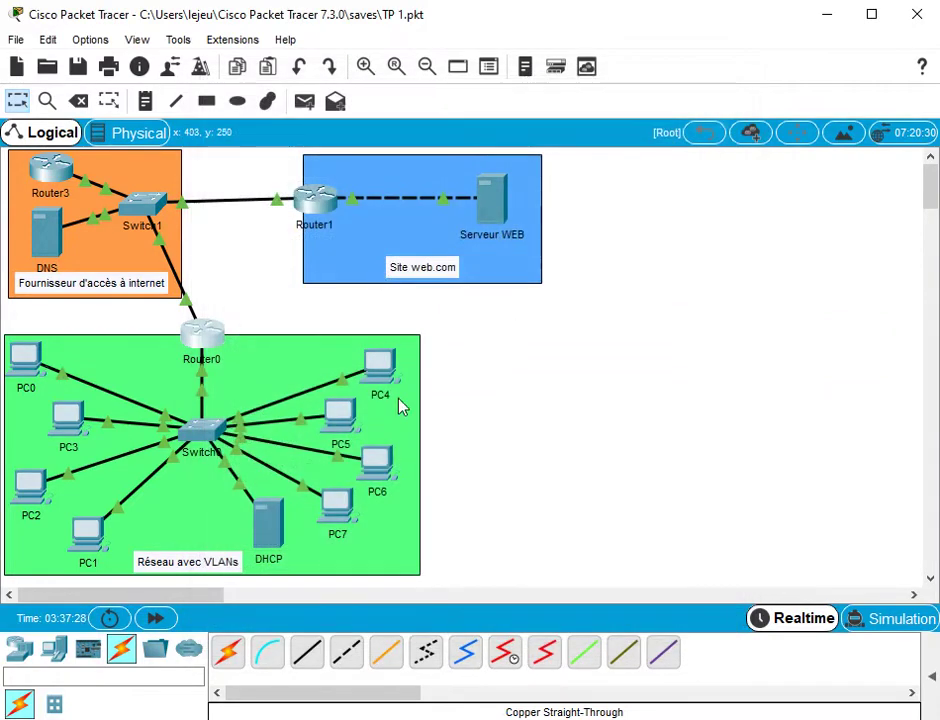
Check the DHCP server's IP address in the topology, then enter global configuration mode on Router0.
{"action": "mouse_move", "coordinate": [264, 520]}
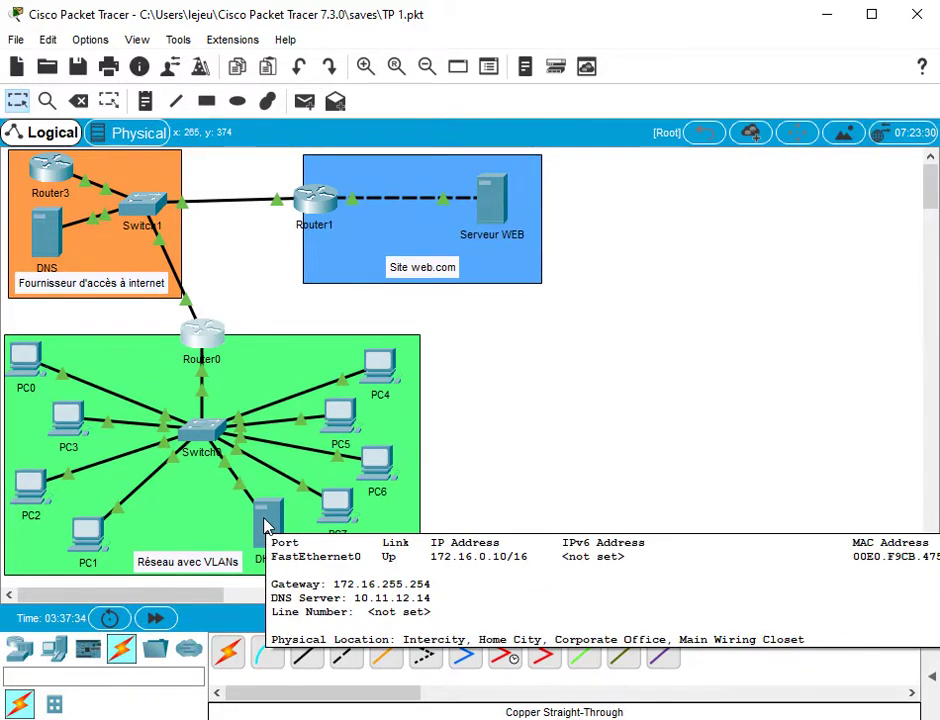
{"action": "left_click", "coordinate": [201, 330]}
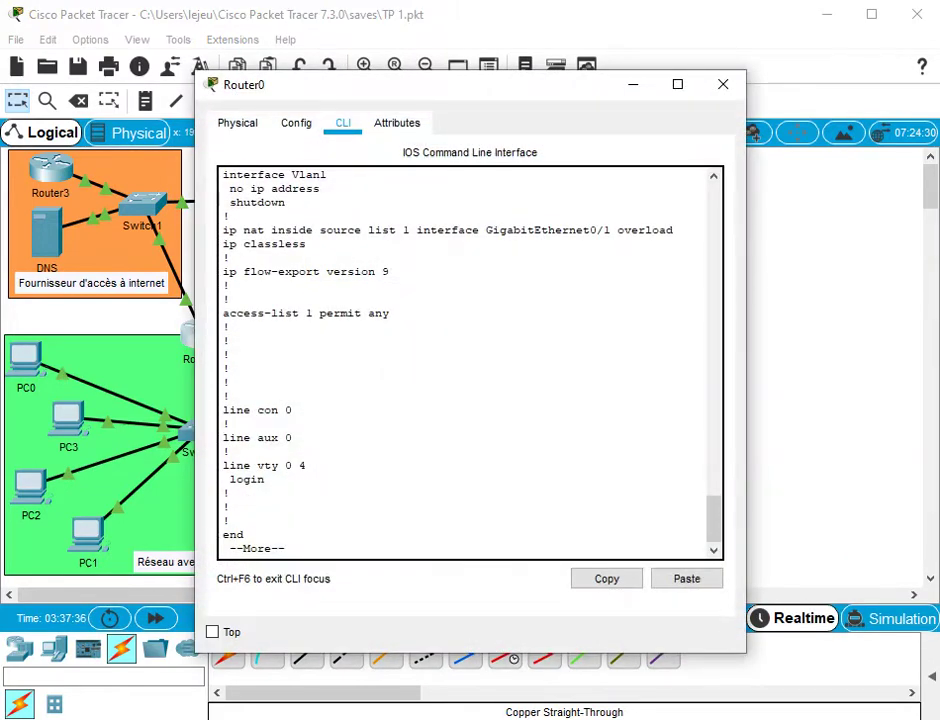
{"action": "key", "text": "Return"}
{"action": "type", "text": "co"}
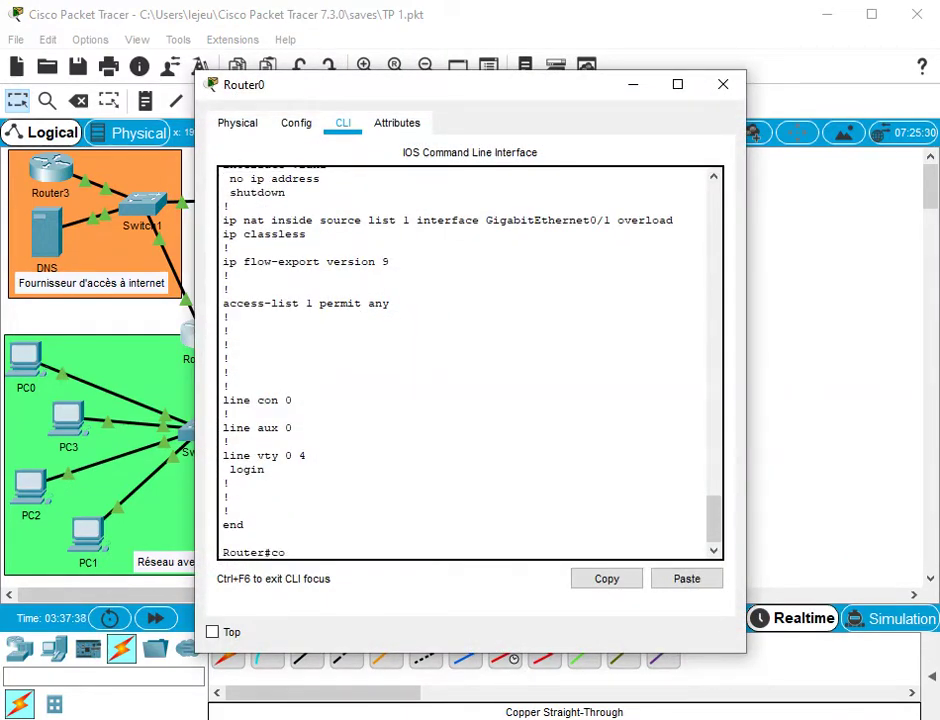
{"action": "type", "text": "nf t"}
{"action": "key", "text": "Return"}
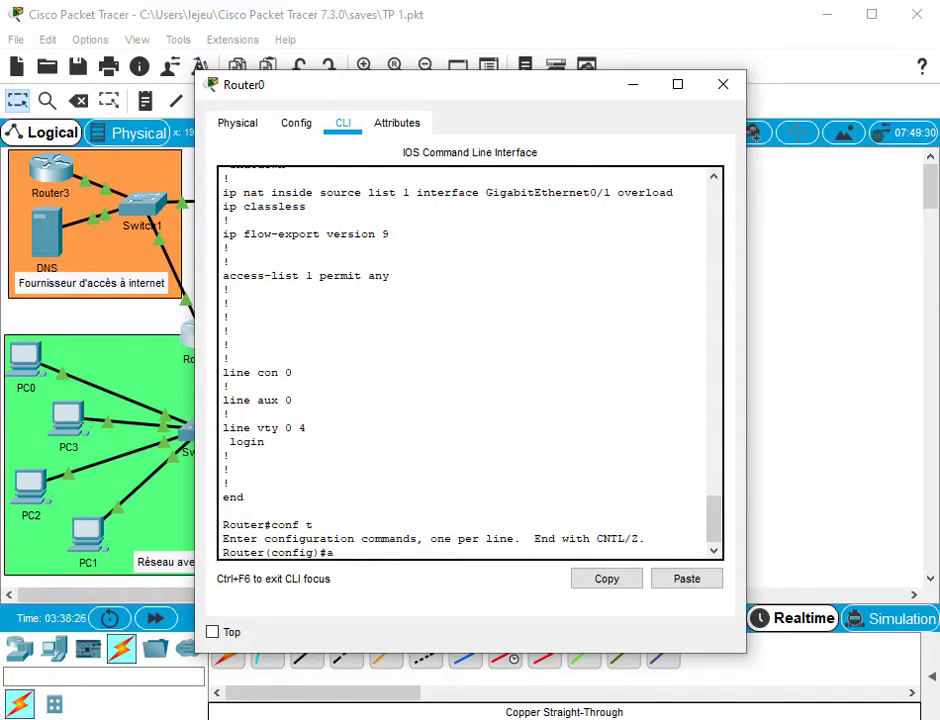
Create standard access list 5 on Router0 with a rule denying host 172.16.0.10.
{"action": "type", "text": "cc"}
{"action": "key", "text": "Tab"}
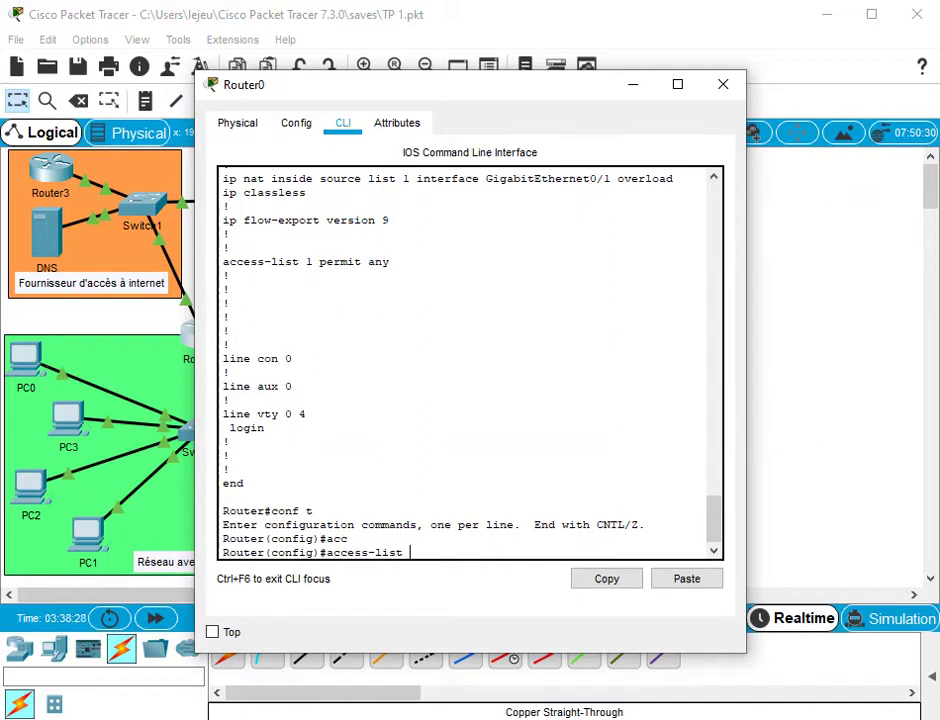
{"action": "type", "text": "5"}
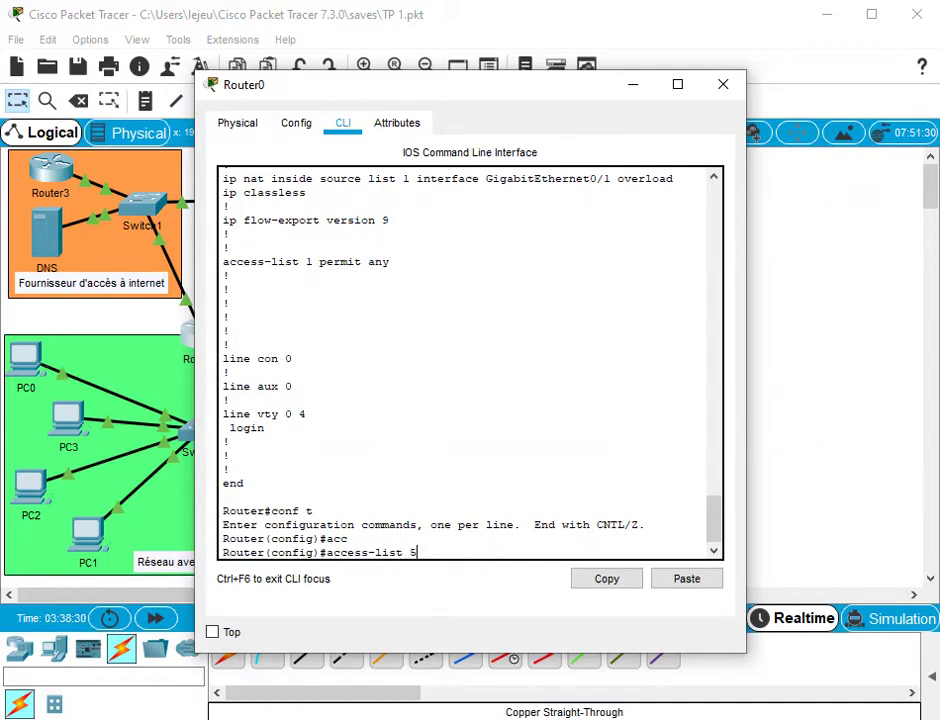
{"action": "type", "text": " deny host 172.16.0.10"}
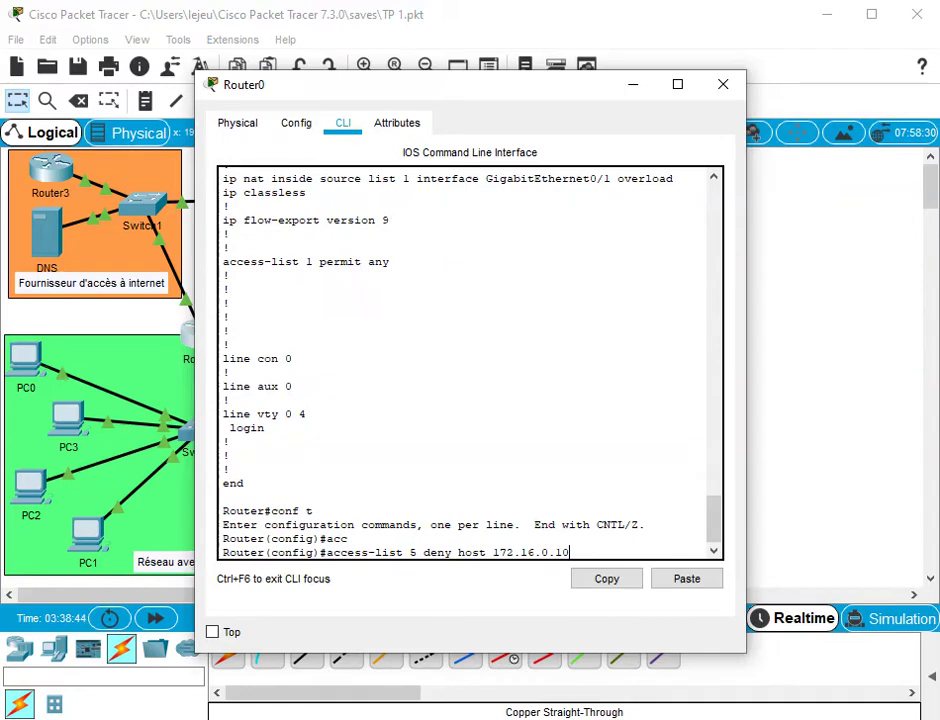
{"action": "key", "text": "Return"}
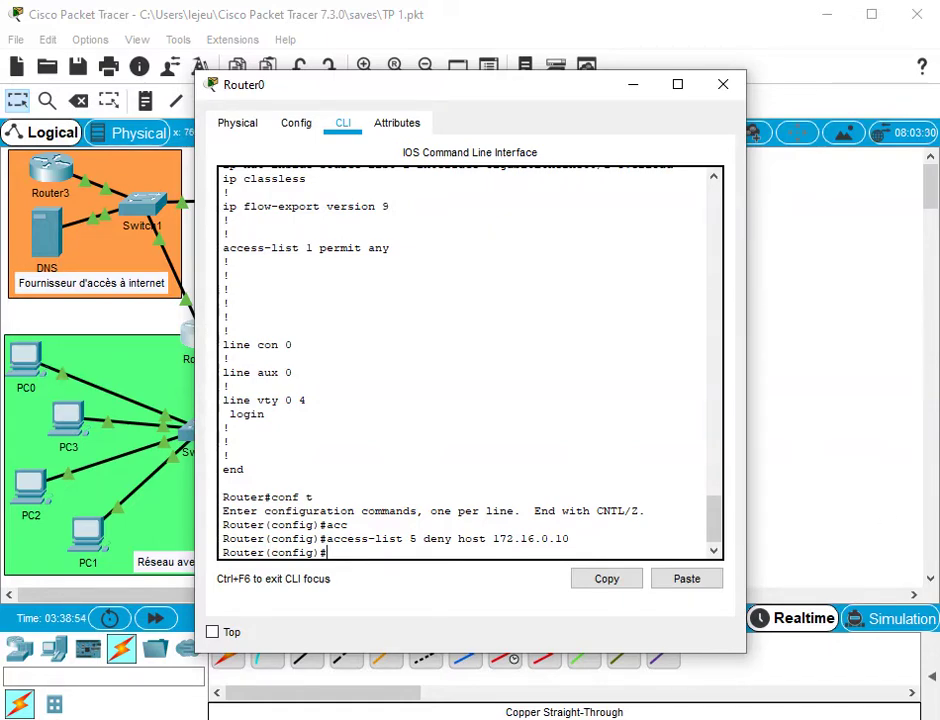
Review the existing NAT and access-list 1 lines in the console, and move Router0's window aside to uncover the topology.
{"action": "scroll", "coordinate": [470, 360], "scroll_direction": "up", "scroll_amount": 1}
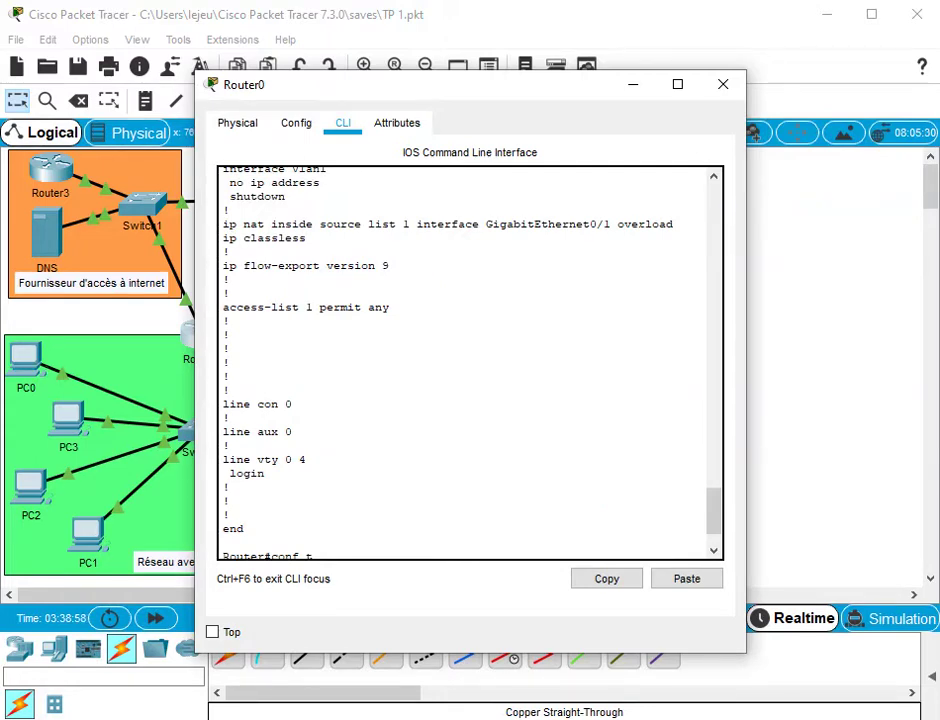
{"action": "scroll", "coordinate": [470, 360], "scroll_direction": "down", "scroll_amount": 1}
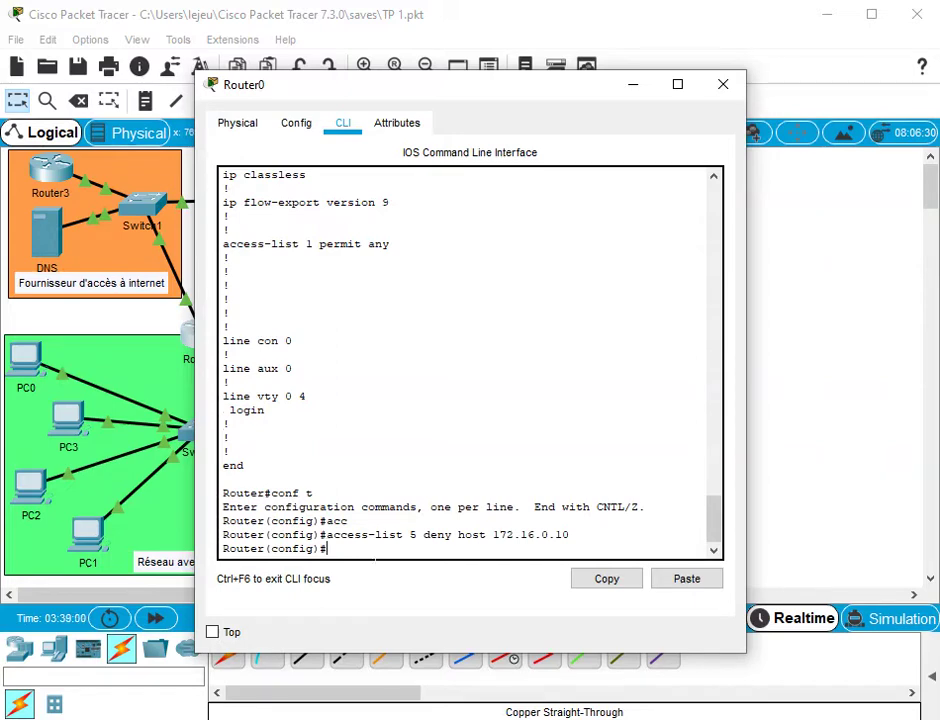
{"action": "scroll", "coordinate": [470, 360], "scroll_direction": "up", "scroll_amount": 1}
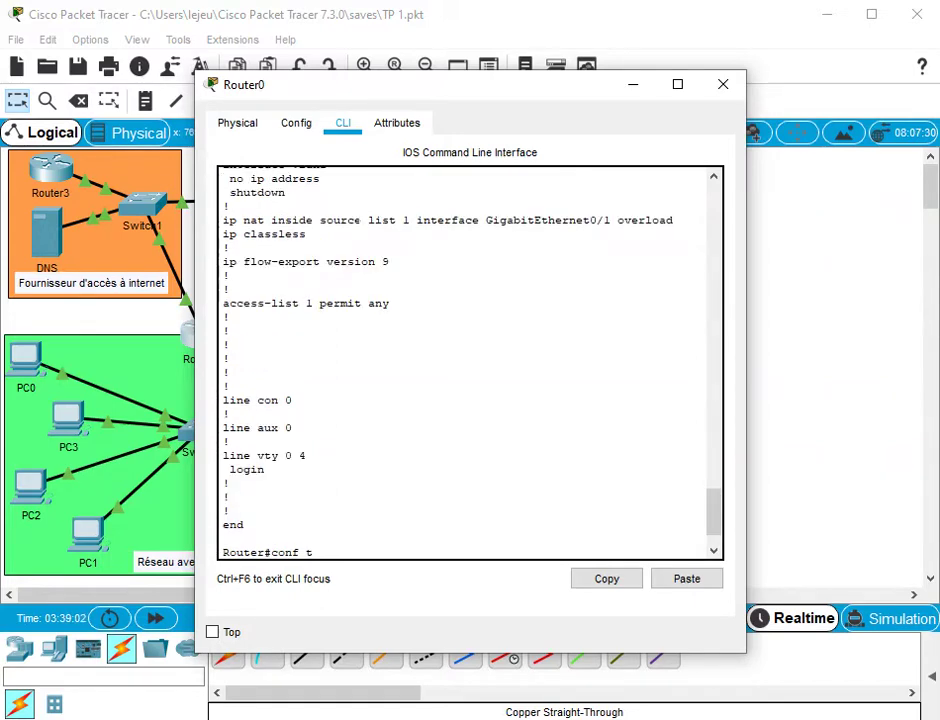
{"action": "scroll", "coordinate": [470, 360], "scroll_direction": "down", "scroll_amount": 1}
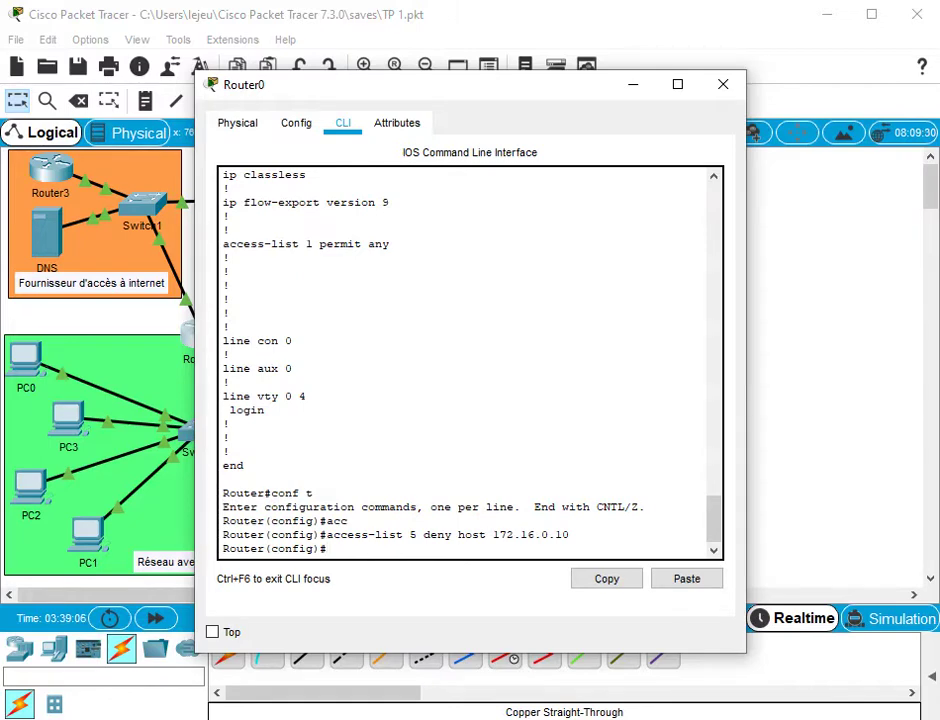
{"action": "left_click_drag", "start_coordinate": [531, 99], "coordinate": [573, 100]}
{"action": "left_click_drag", "start_coordinate": [745, 110], "coordinate": [704, 102]}
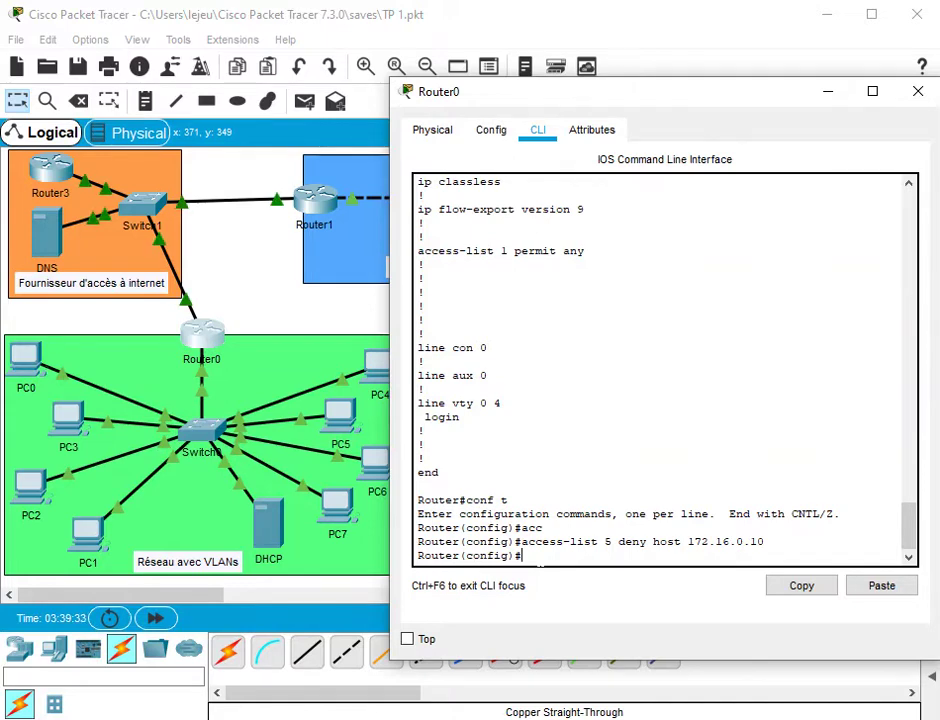
Apply access list 5 to inbound traffic on Router0's subinterface g0/0.20.
{"action": "type", "text": "int g0/0"}
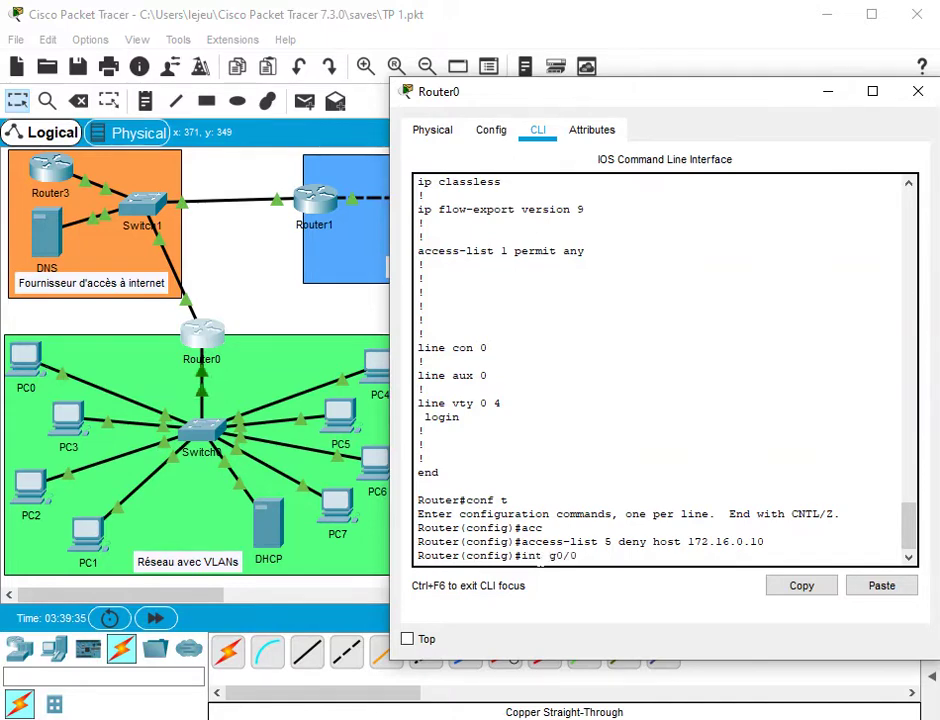
{"action": "type", "text": ".20"}
{"action": "key", "text": "Return"}
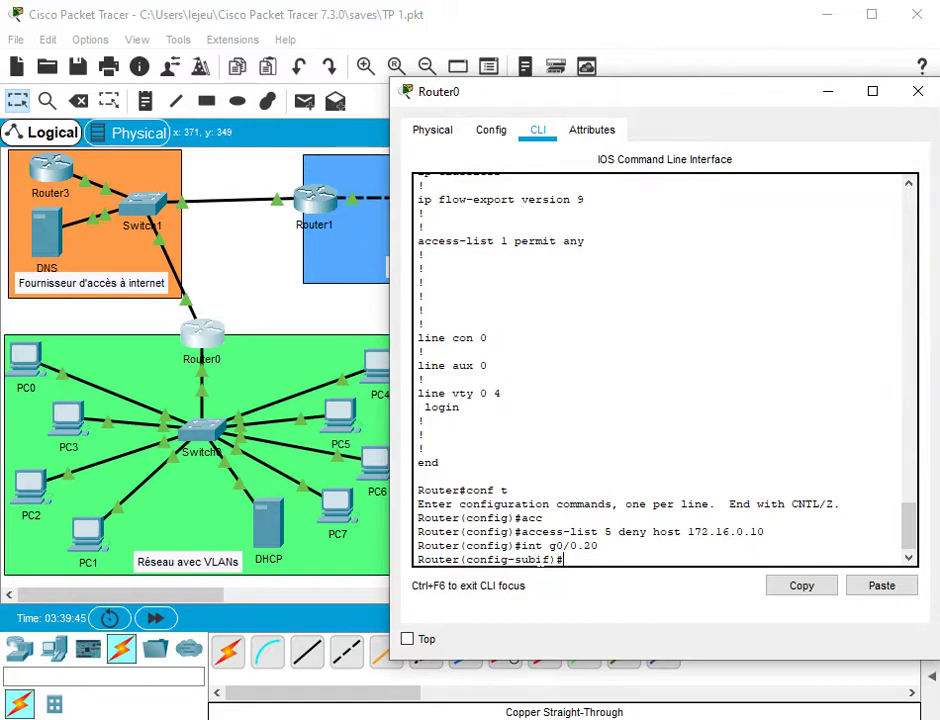
{"action": "type", "text": "ip acc"}
{"action": "key", "text": "Tab"}
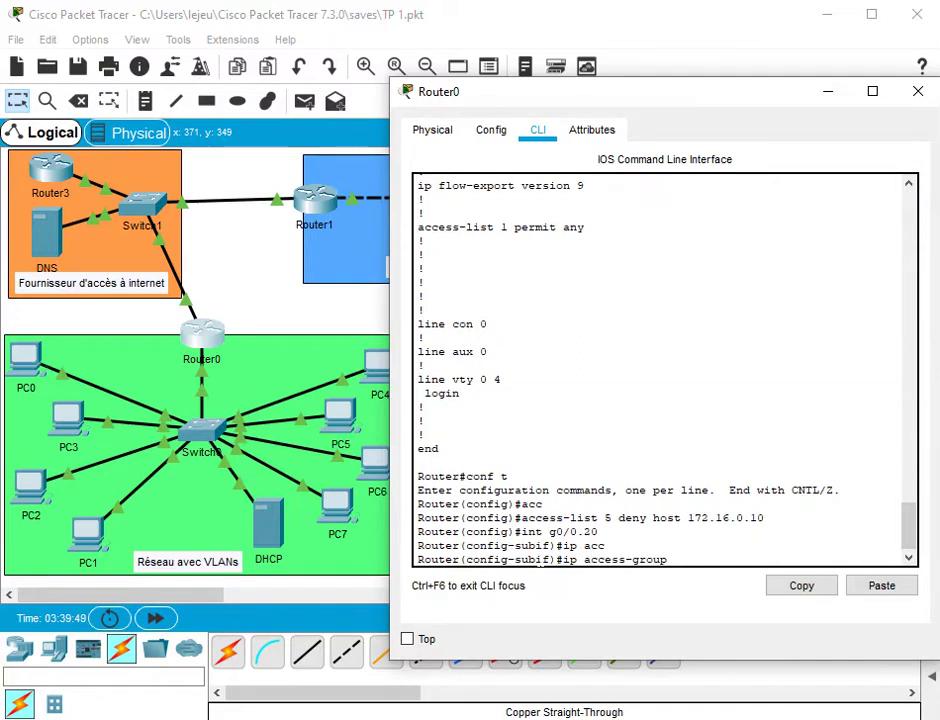
{"action": "type", "text": "5"}
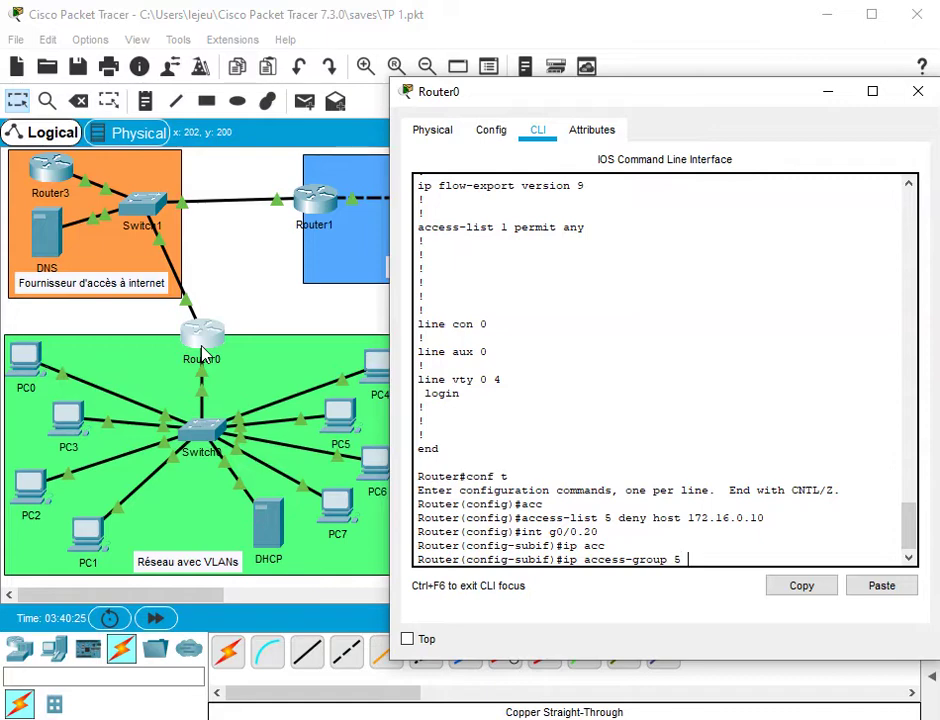
{"action": "type", "text": "in"}
{"action": "key", "text": "Return"}
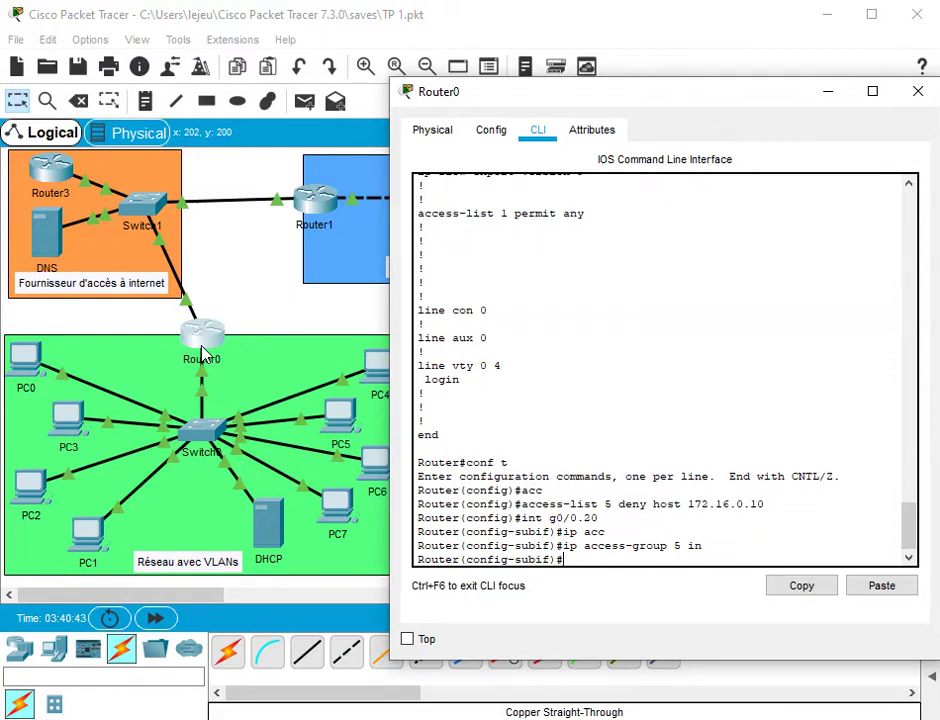
Test internet access from the DHCP server by requesting web.com in its web browser, and close the server's window.
{"action": "left_click", "coordinate": [268, 380]}
{"action": "left_click", "coordinate": [268, 540]}
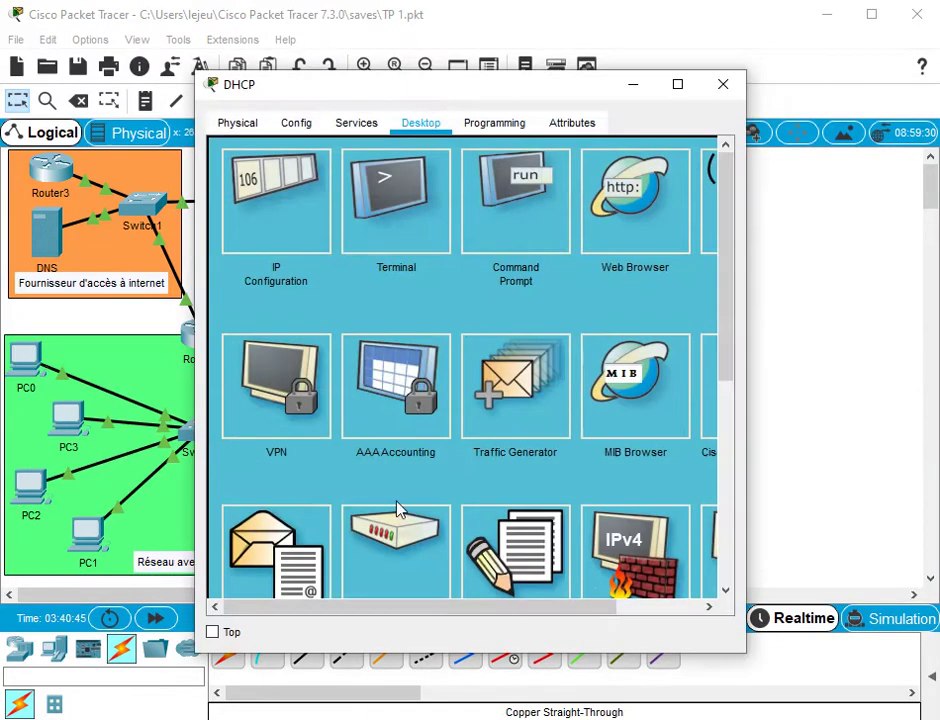
{"action": "left_click", "coordinate": [631, 212]}
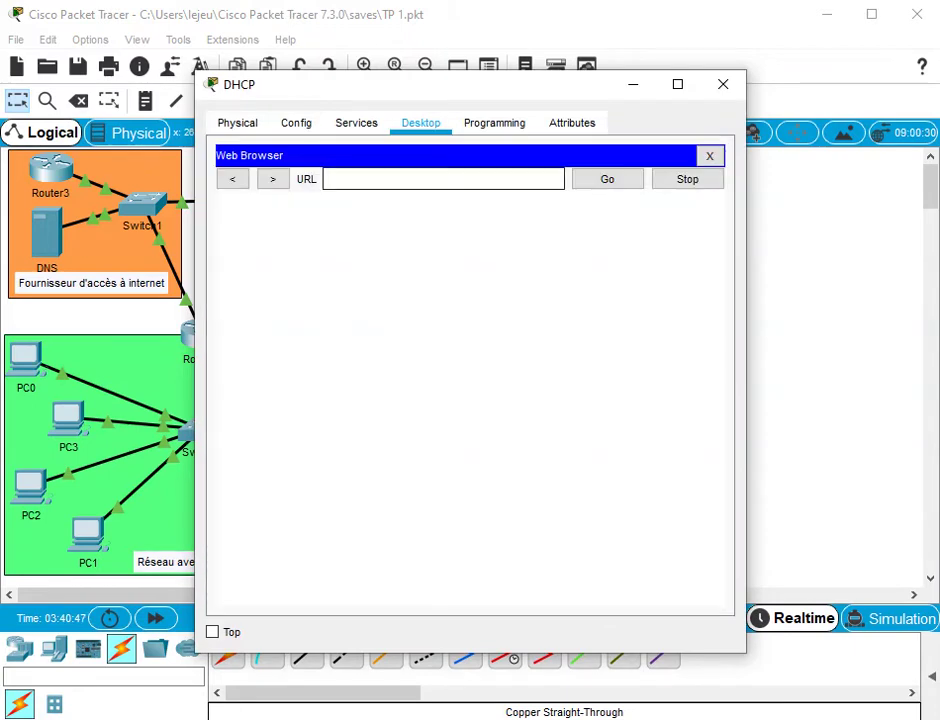
{"action": "type", "text": "web.com"}
{"action": "key", "text": "Return"}
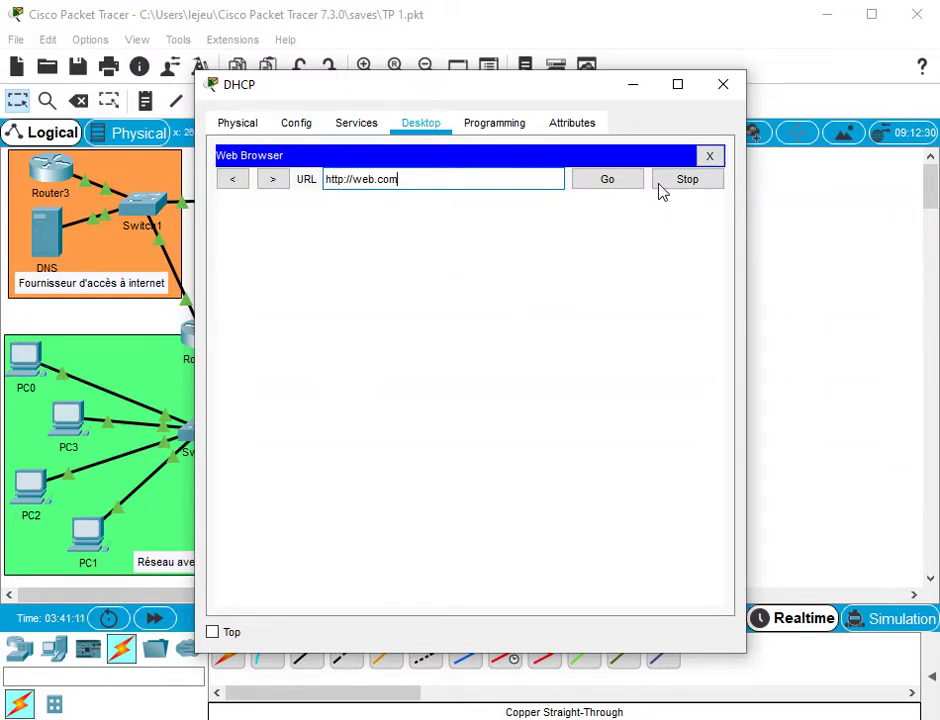
{"action": "left_click", "coordinate": [610, 185]}
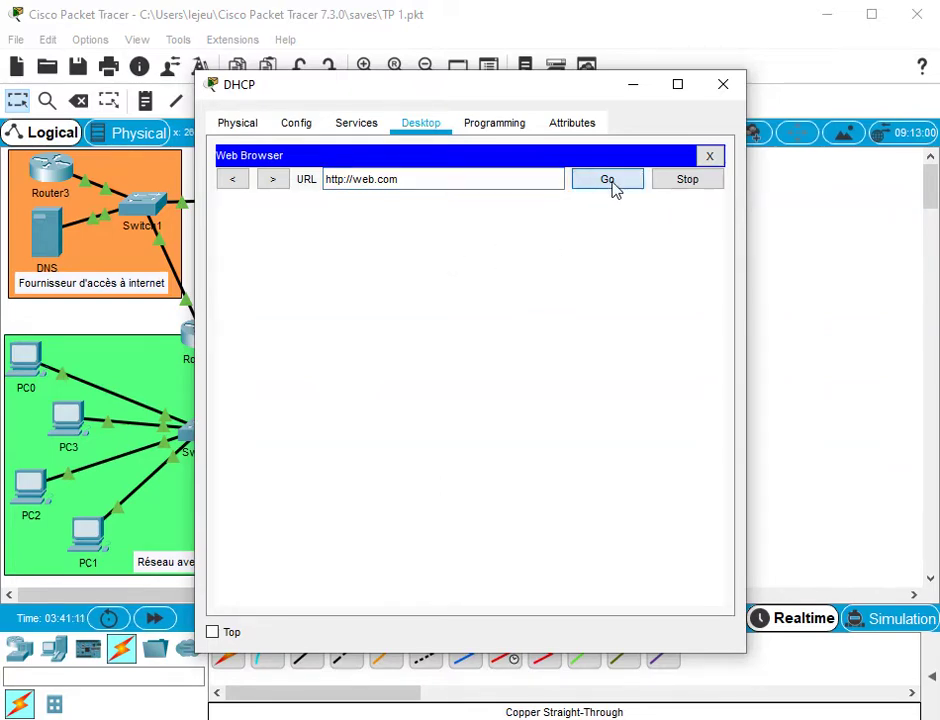
{"action": "left_click", "coordinate": [710, 156]}
{"action": "left_click", "coordinate": [722, 86]}
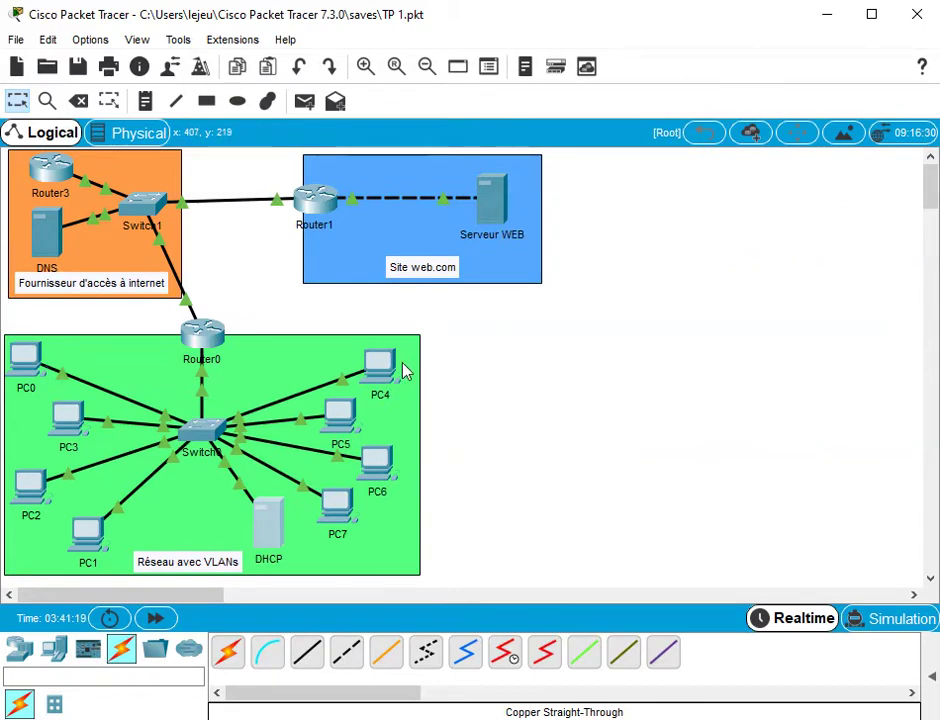
Check PC4's IP address, and test its internet access by requesting web.com in its web browser.
{"action": "mouse_move", "coordinate": [383, 362]}
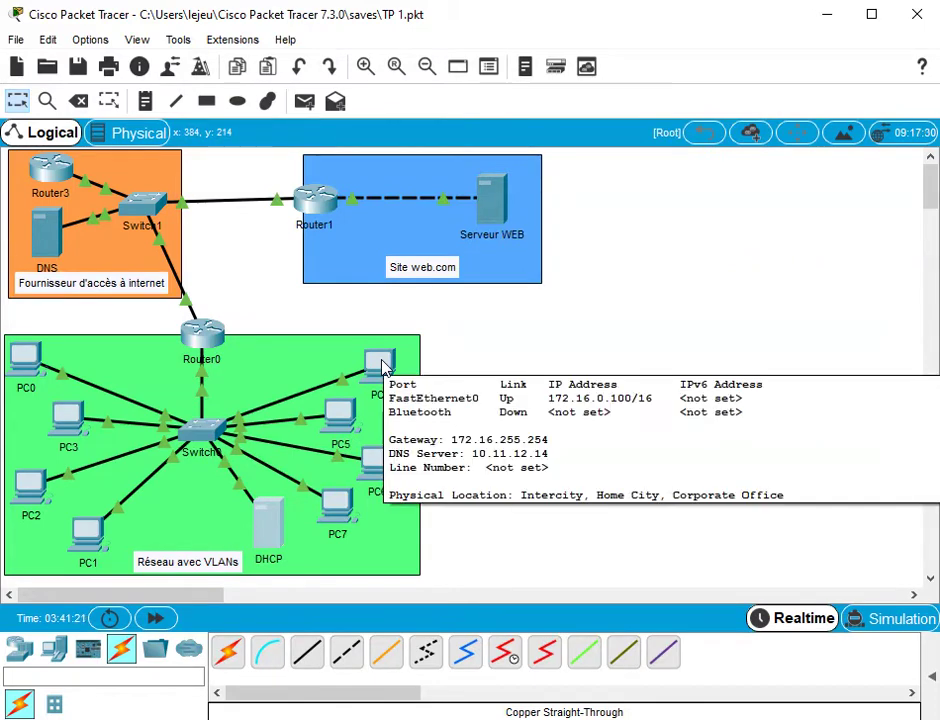
{"action": "left_click", "coordinate": [380, 362]}
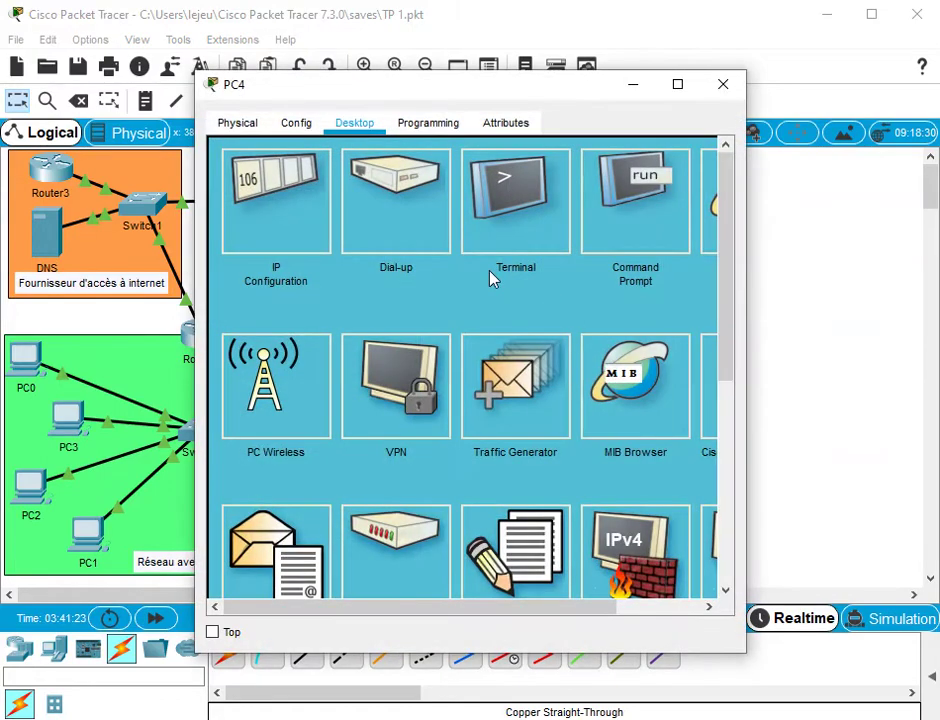
{"action": "left_click", "coordinate": [708, 220]}
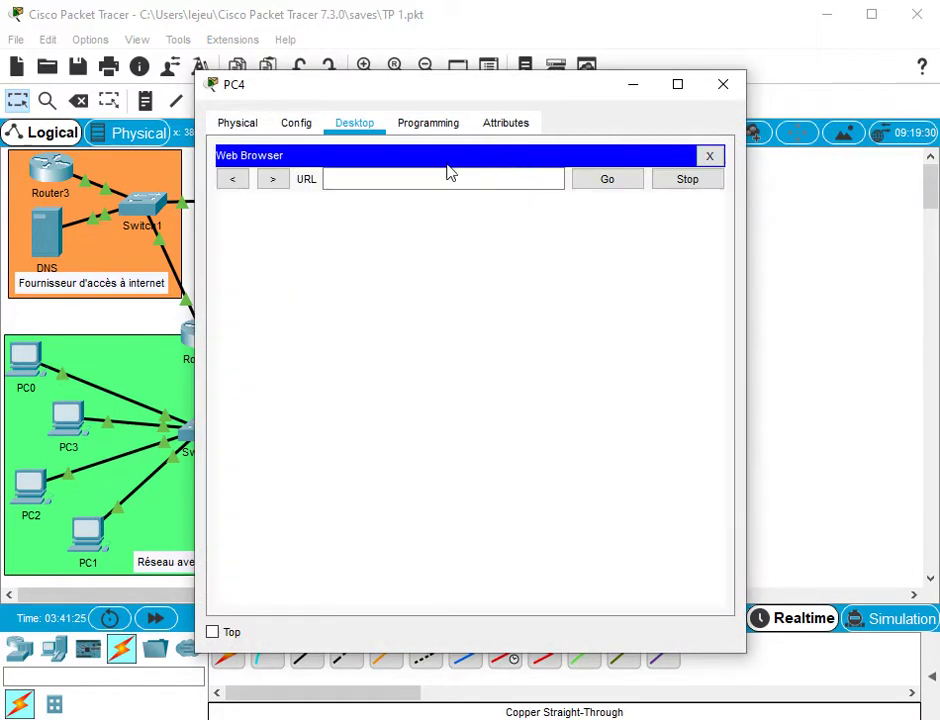
{"action": "type", "text": "web"}
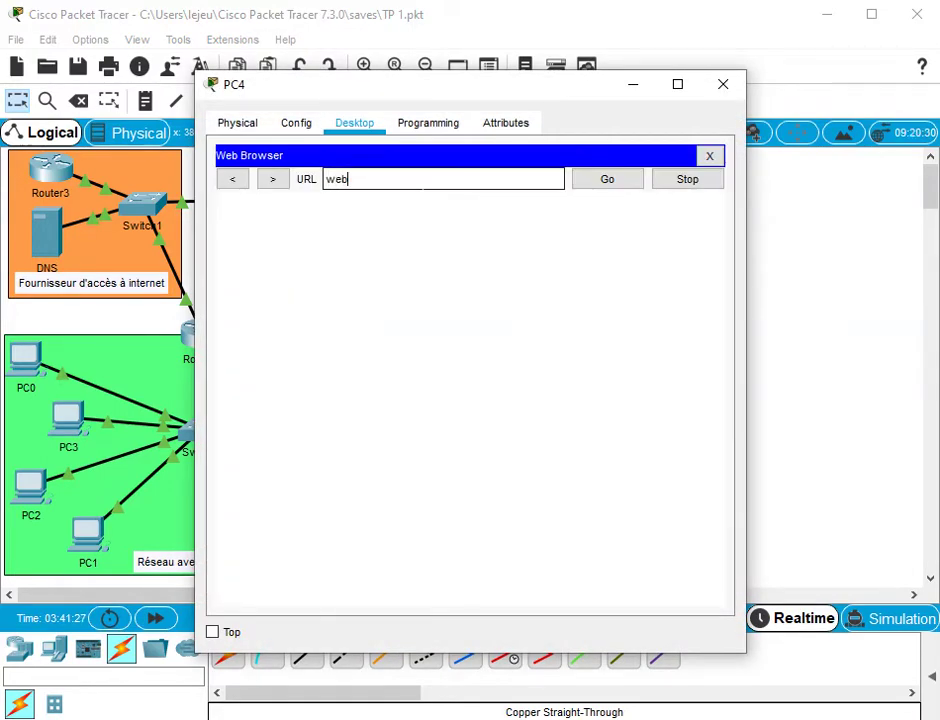
{"action": "type", "text": ".com"}
{"action": "key", "text": "Return"}
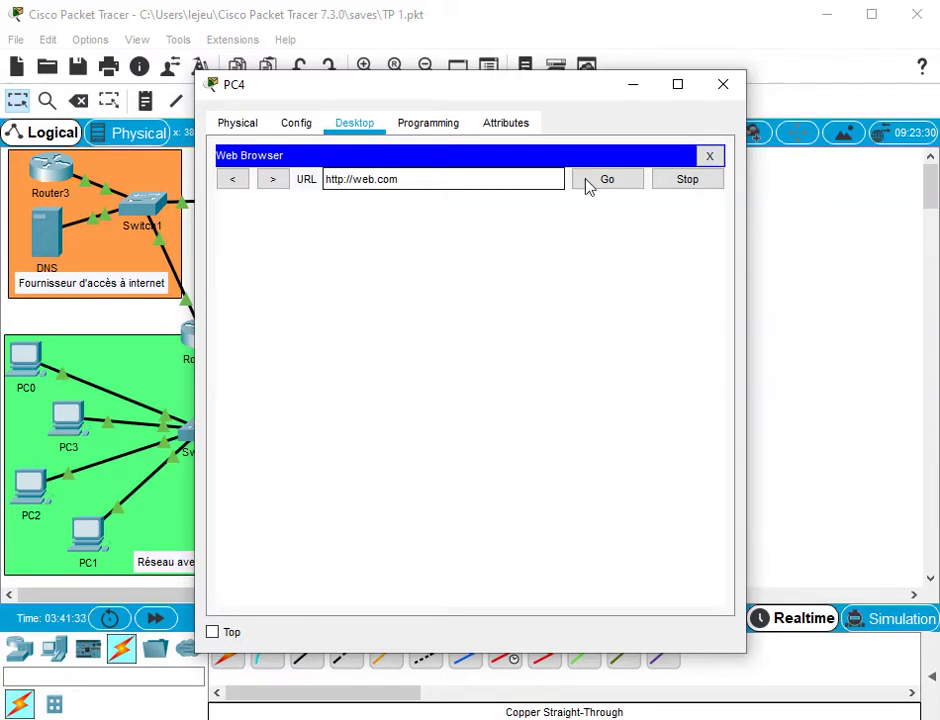
{"action": "left_click", "coordinate": [709, 157]}
{"action": "left_click", "coordinate": [724, 86]}
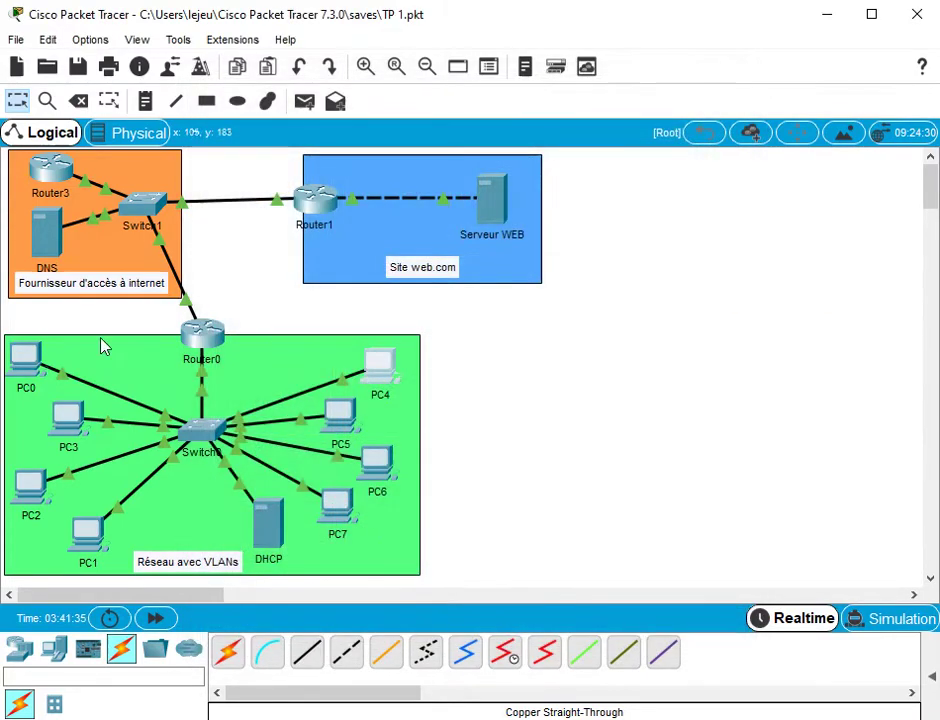
Test internet access from PC0 by requesting web.com in its web browser, and close PC0's window.
{"action": "left_click", "coordinate": [16, 358]}
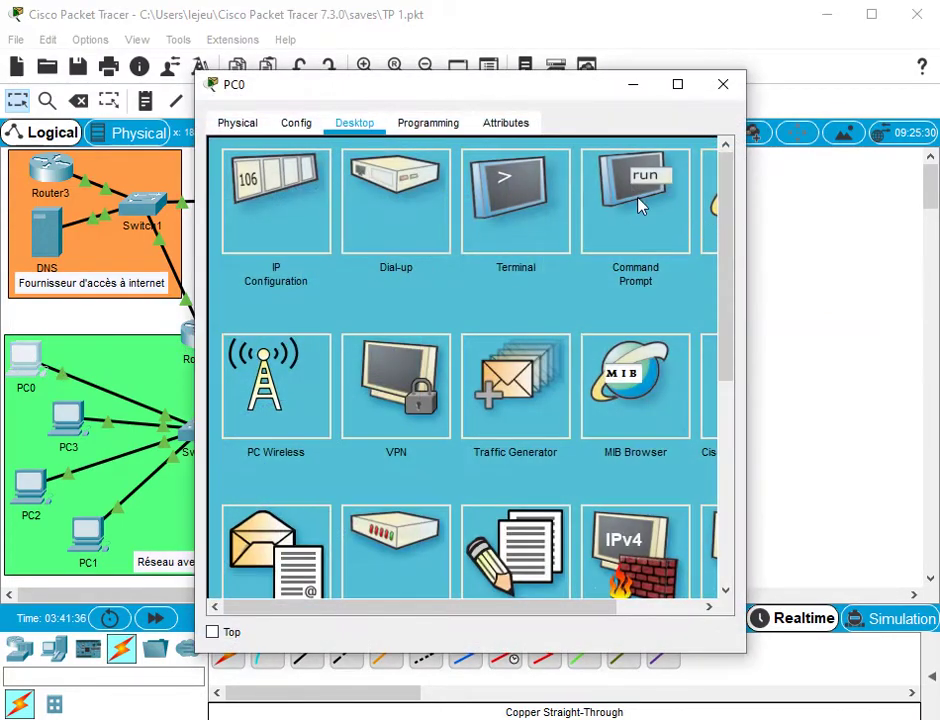
{"action": "left_click", "coordinate": [711, 200]}
{"action": "type", "text": "we"}
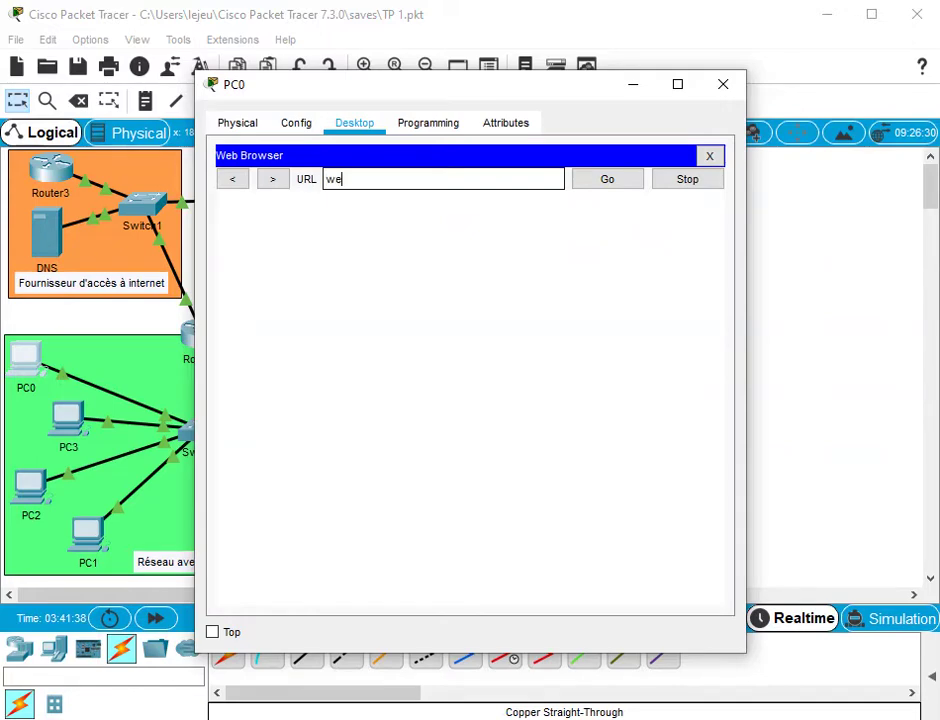
{"action": "type", "text": "b.com"}
{"action": "key", "text": "Return"}
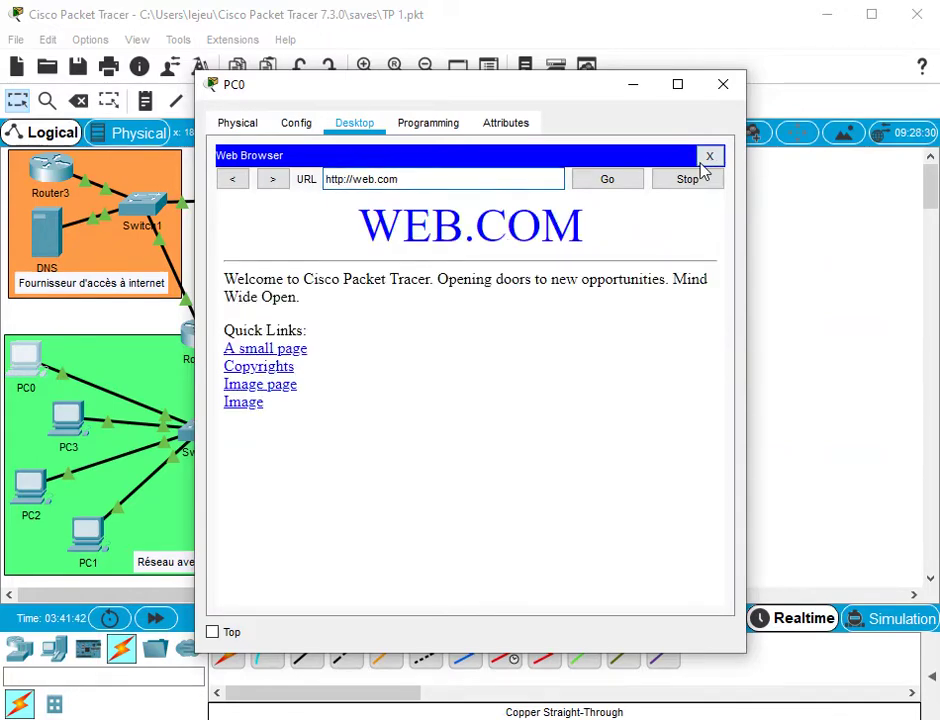
{"action": "left_click", "coordinate": [723, 85]}
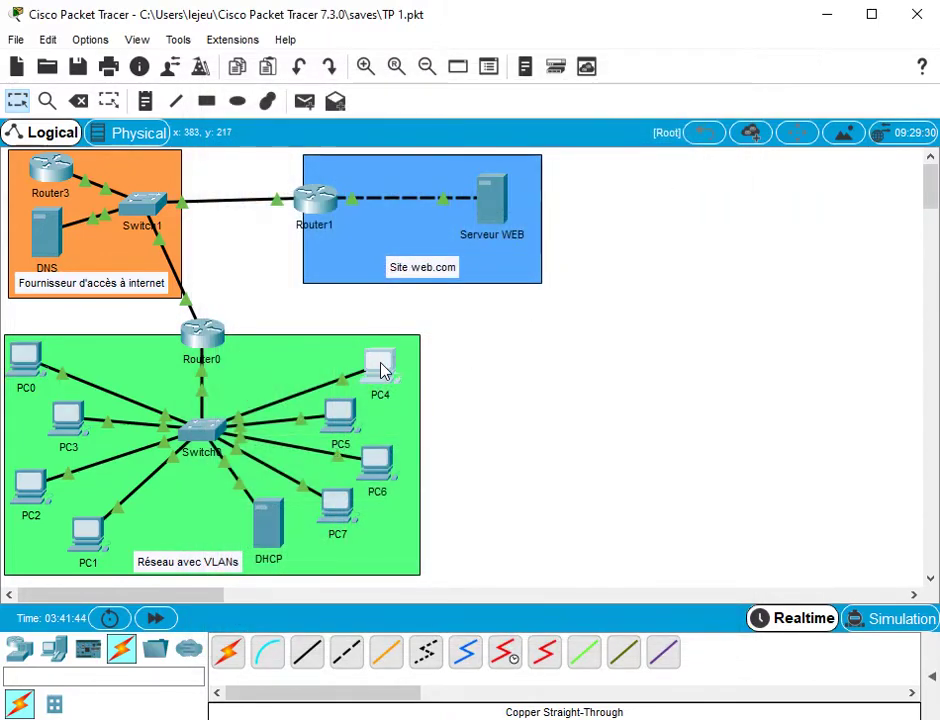
Test internet access from PC6 by requesting web.com in its web browser, and close PC6's window.
{"action": "left_click", "coordinate": [380, 370]}
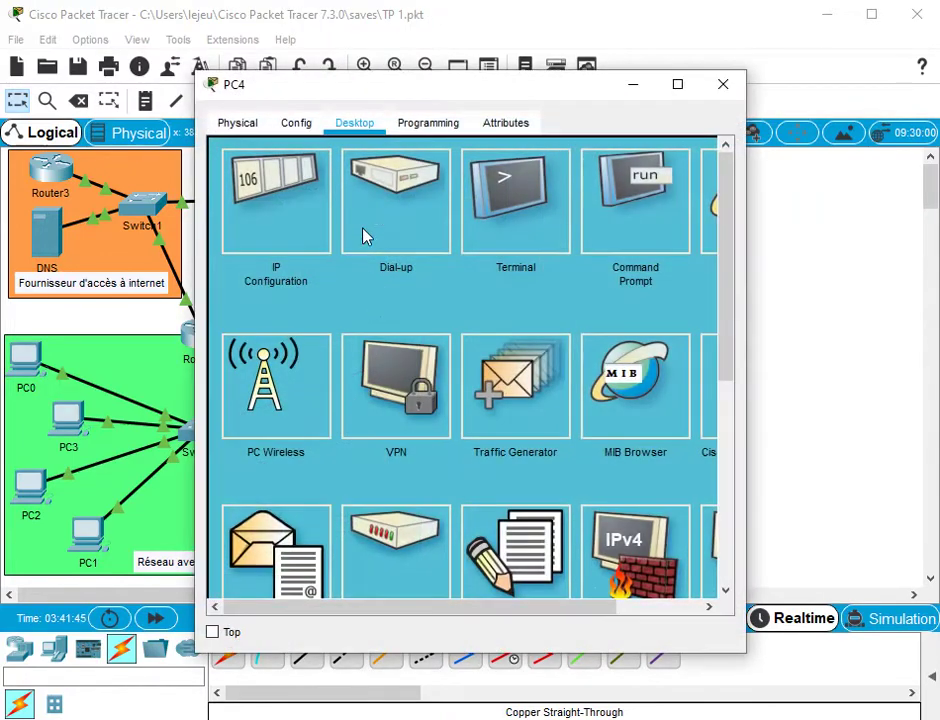
{"action": "left_click", "coordinate": [723, 85]}
{"action": "left_click", "coordinate": [388, 478]}
{"action": "left_click", "coordinate": [710, 200]}
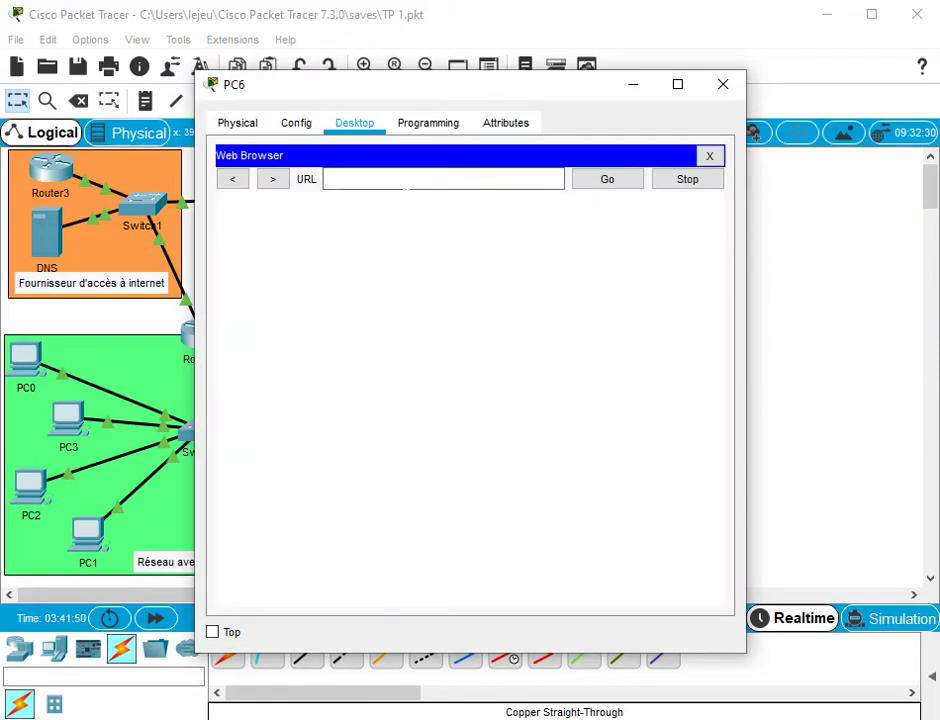
{"action": "type", "text": "web.cm"}
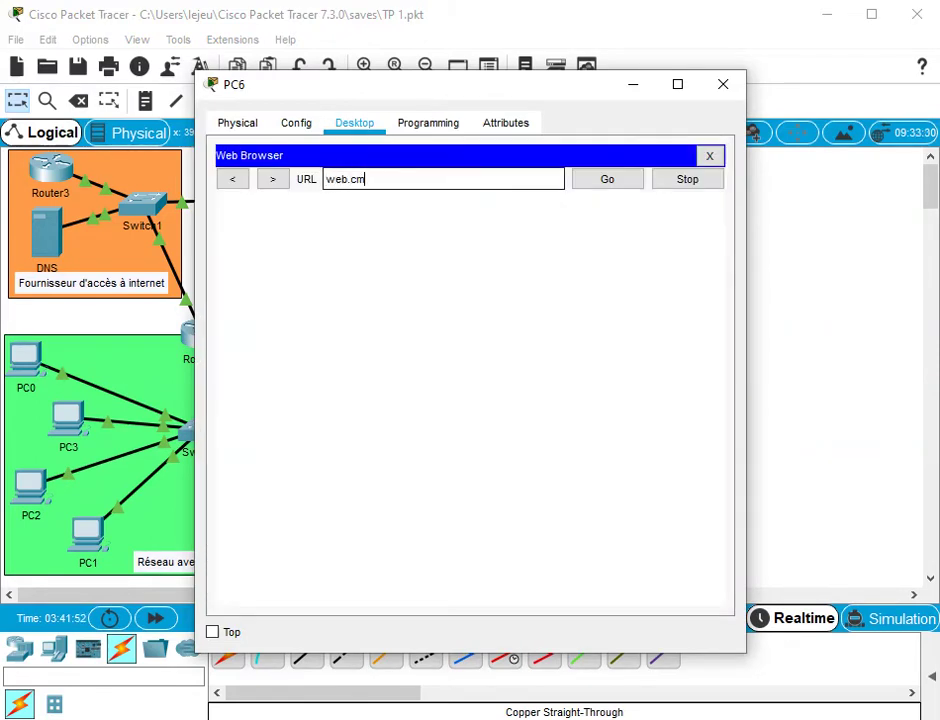
{"action": "key", "text": "BackSpace"}
{"action": "type", "text": "om"}
{"action": "key", "text": "Return"}
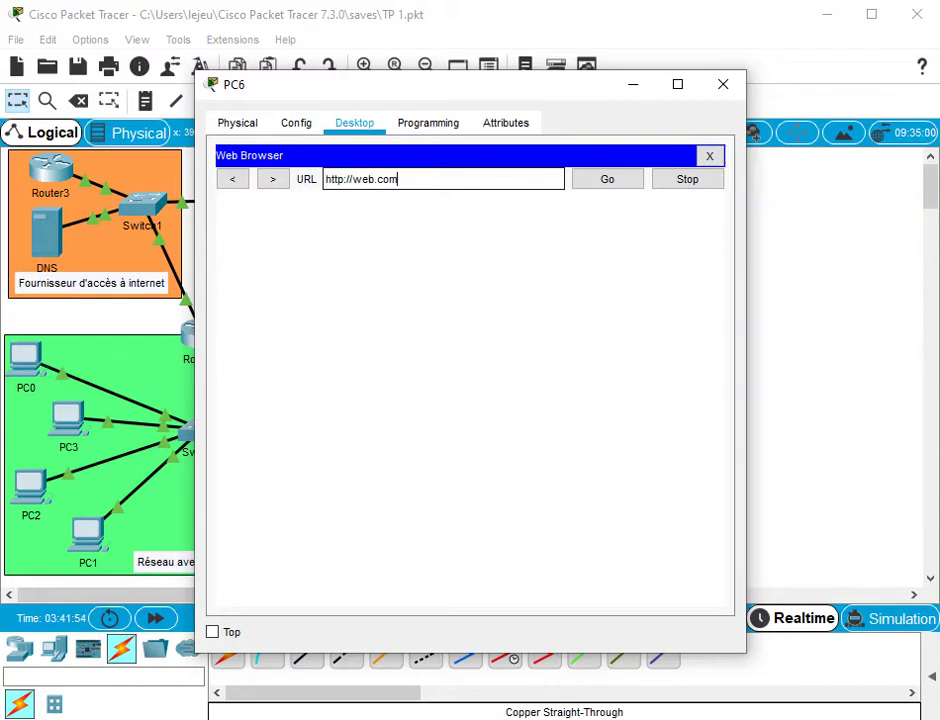
{"action": "left_click", "coordinate": [709, 155]}
{"action": "left_click", "coordinate": [723, 84]}
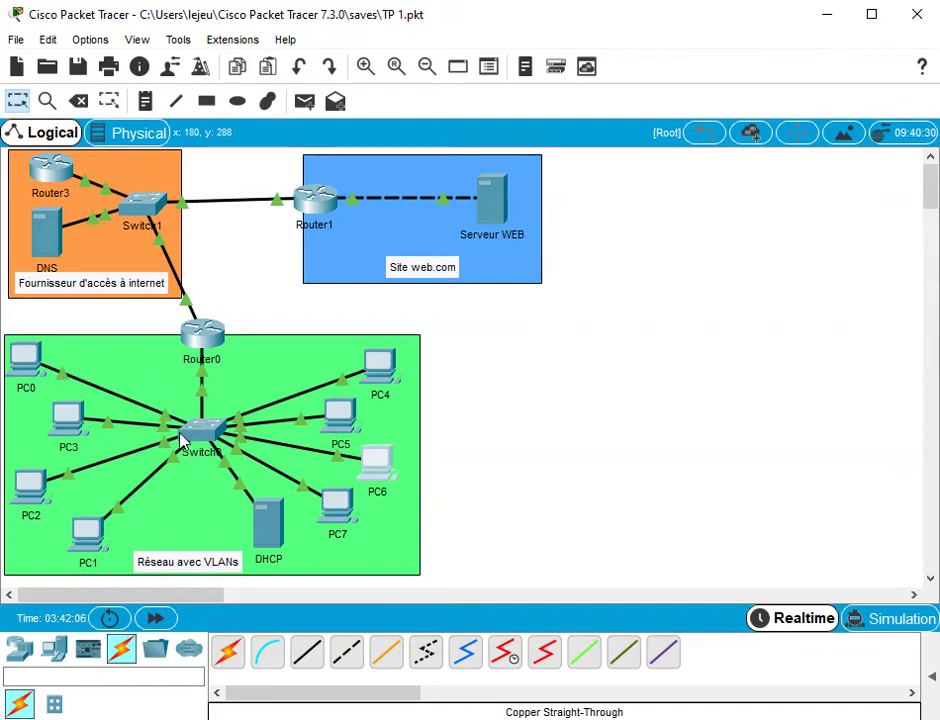
Return Router0 to global configuration mode and add a permit any rule to access list 5.
{"action": "left_click", "coordinate": [203, 338]}
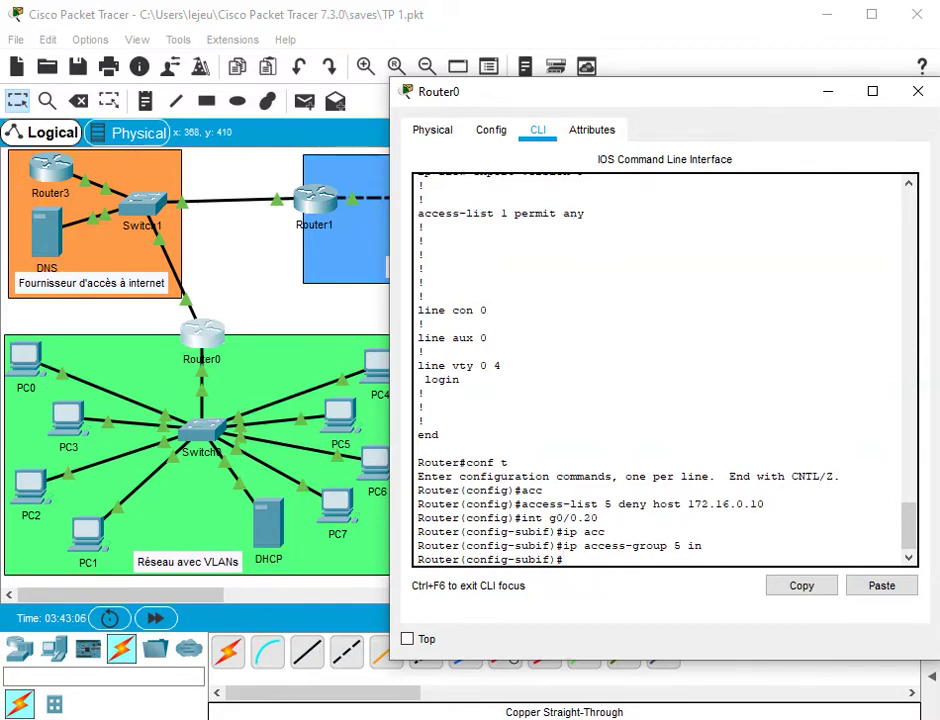
{"action": "type", "text": "exit"}
{"action": "key", "text": "Return"}
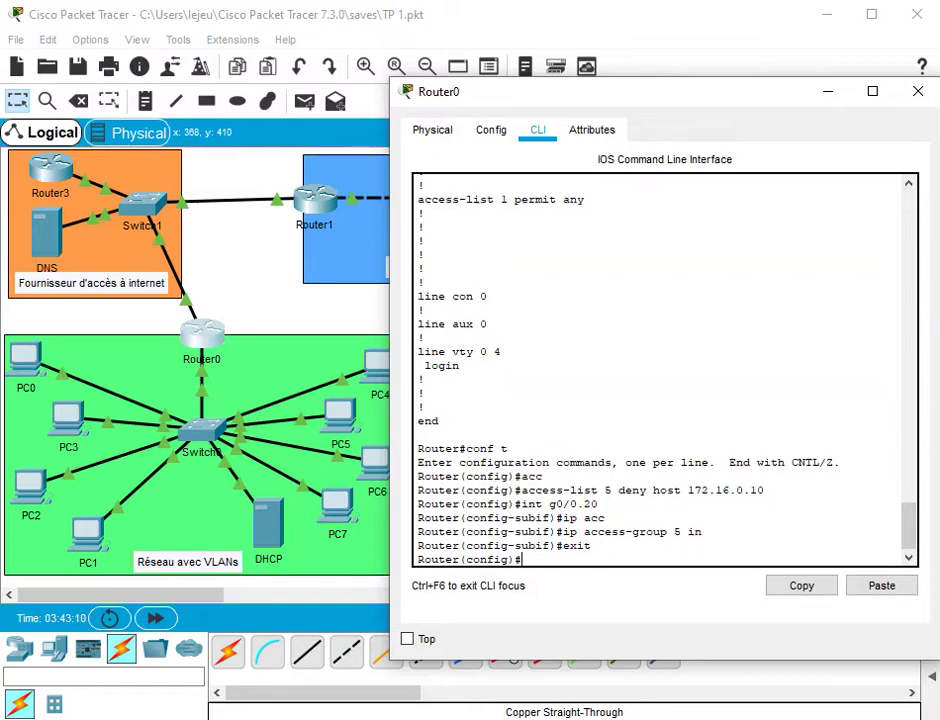
{"action": "type", "text": "acc"}
{"action": "key", "text": "Tab"}
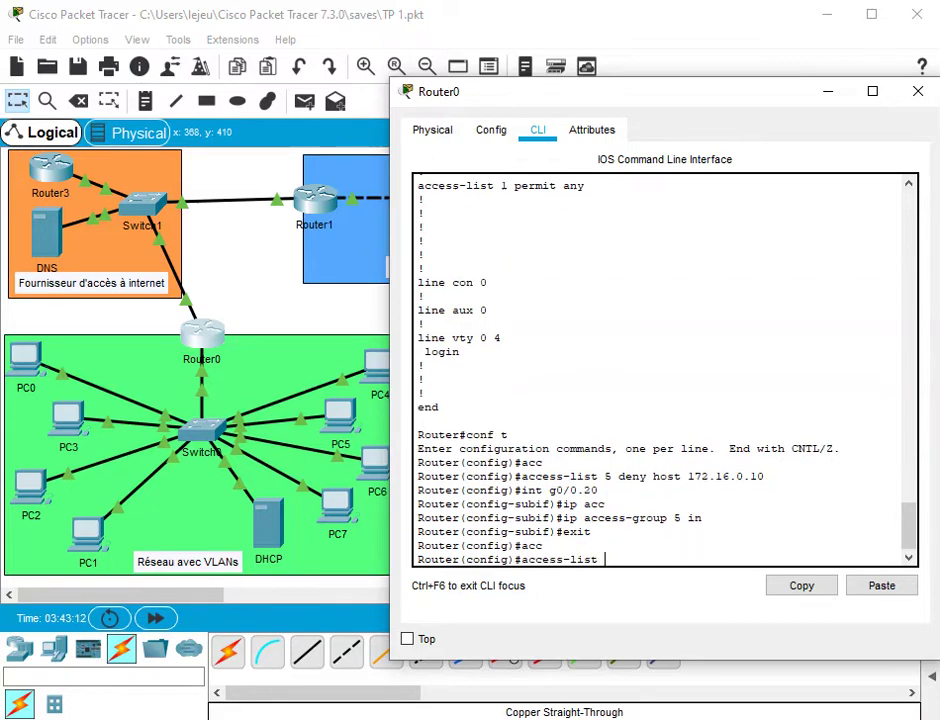
{"action": "type", "text": "5 permit any"}
{"action": "key", "text": "Return"}
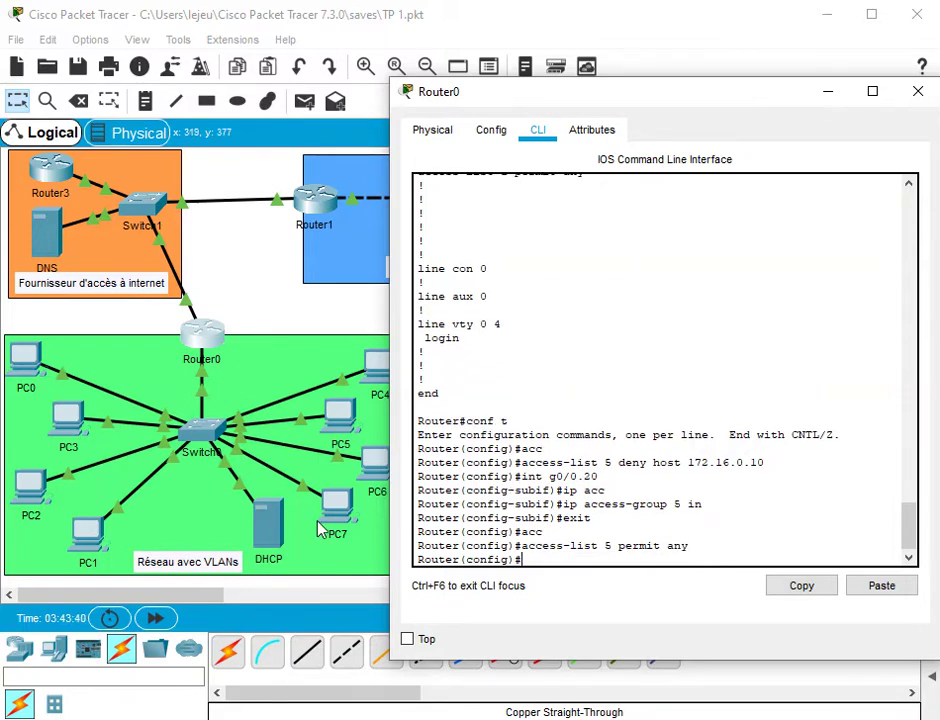
Retest the DHCP server's internet access under the extended access list by requesting web.com in its web browser.
{"action": "left_click", "coordinate": [314, 557]}
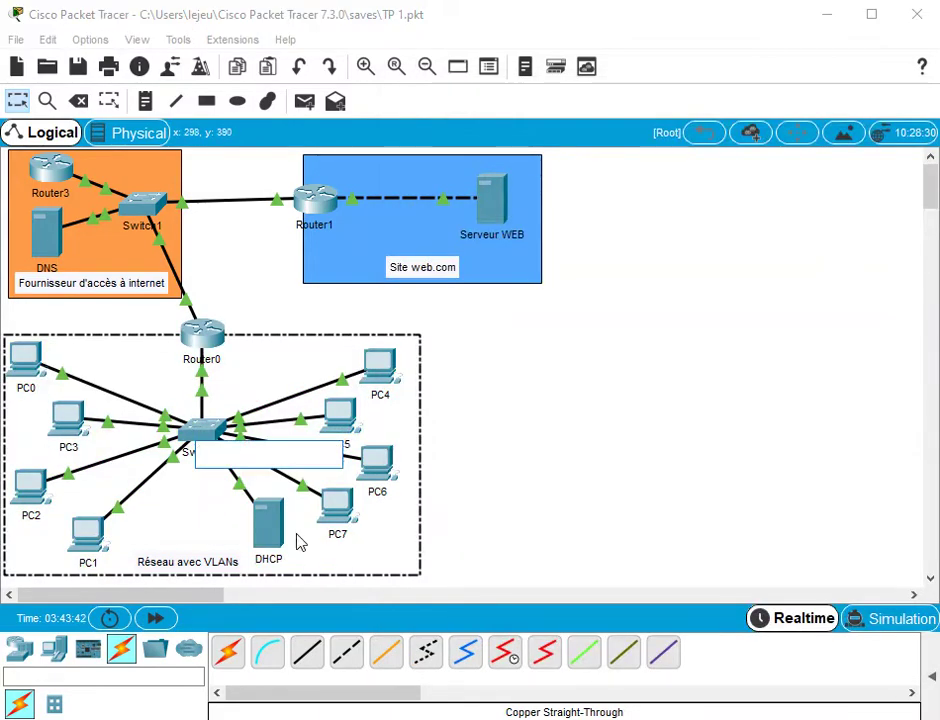
{"action": "left_click", "coordinate": [277, 537]}
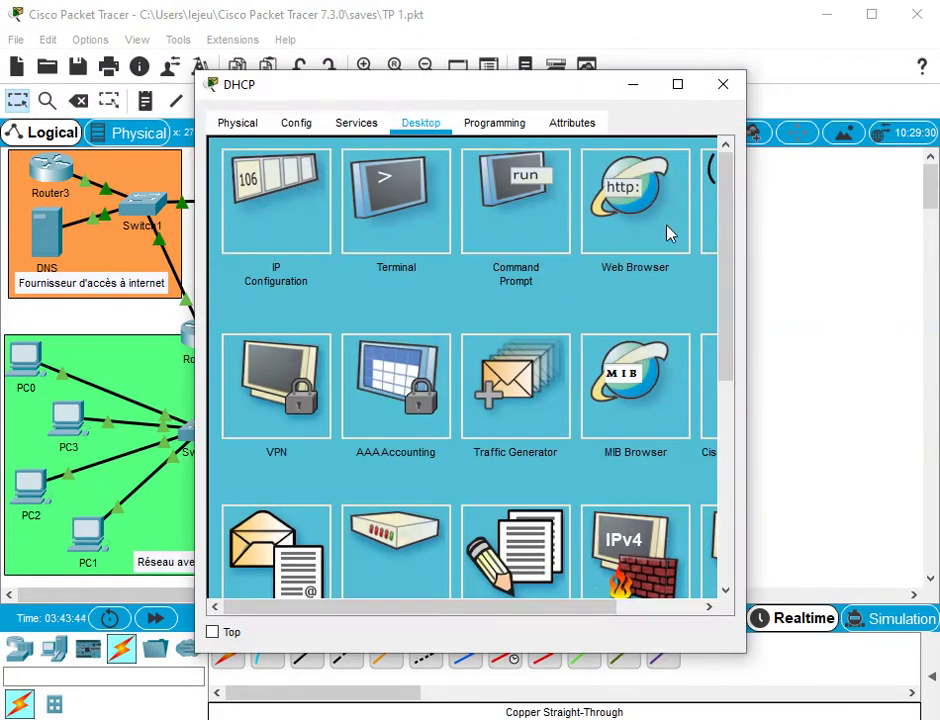
{"action": "left_click", "coordinate": [600, 230]}
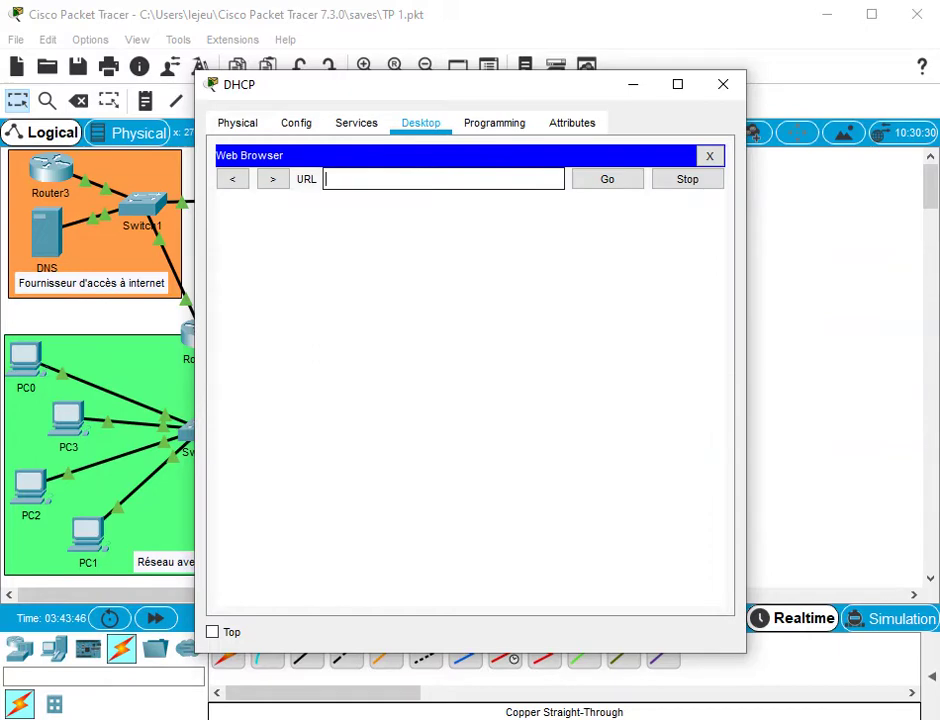
{"action": "type", "text": "web.com"}
{"action": "key", "text": "Return"}
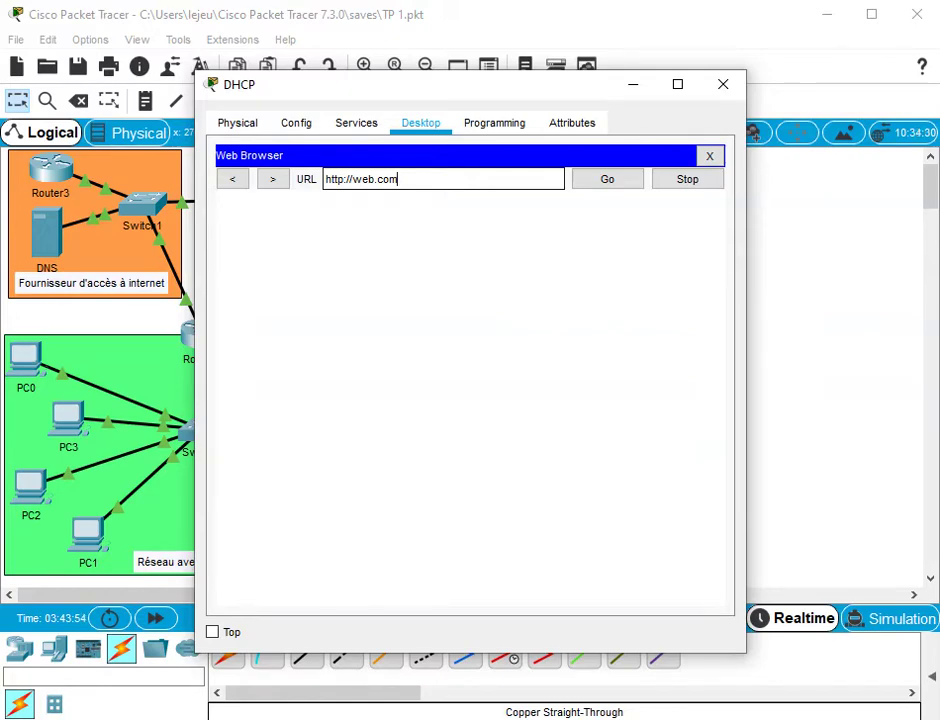
{"action": "left_click", "coordinate": [710, 156]}
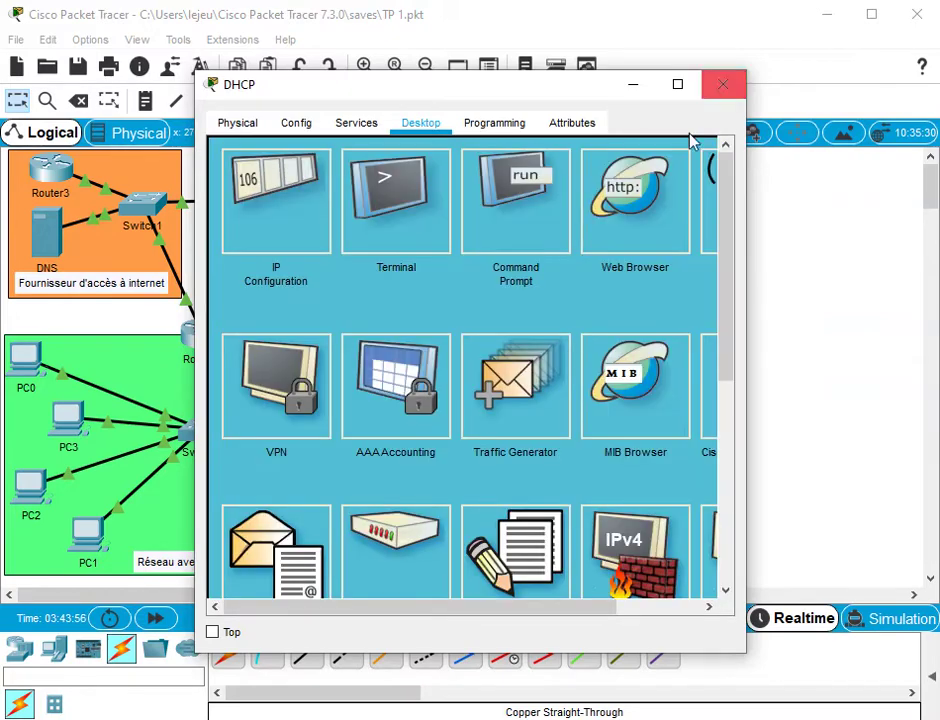
{"action": "left_click", "coordinate": [723, 84]}
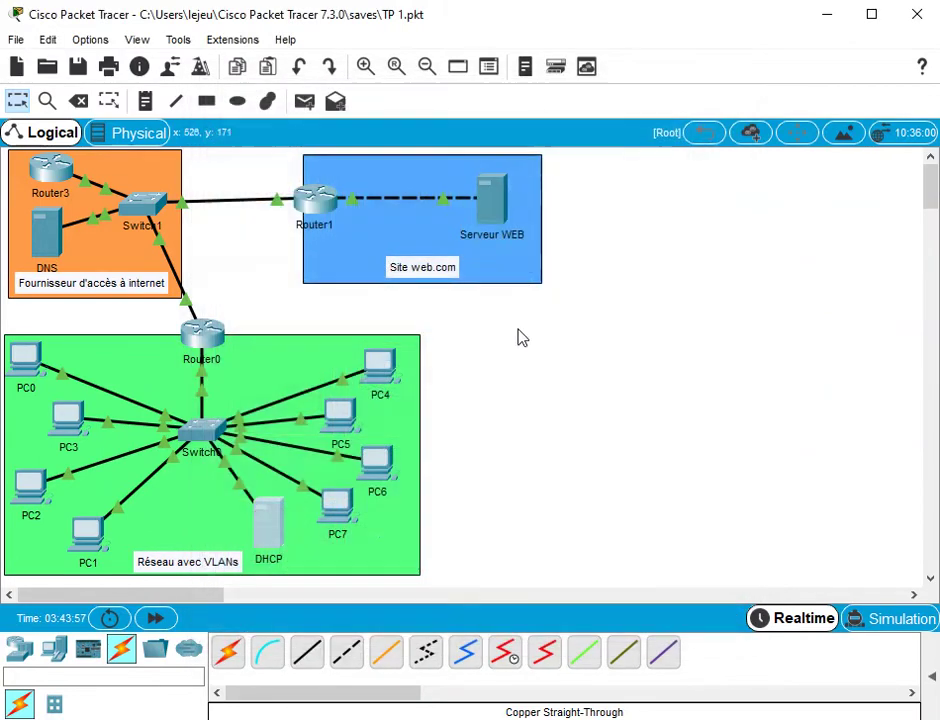
Retest PC6's internet access under the extended access list by requesting web.com in its web browser.
{"action": "left_click", "coordinate": [378, 468]}
{"action": "left_click", "coordinate": [718, 224]}
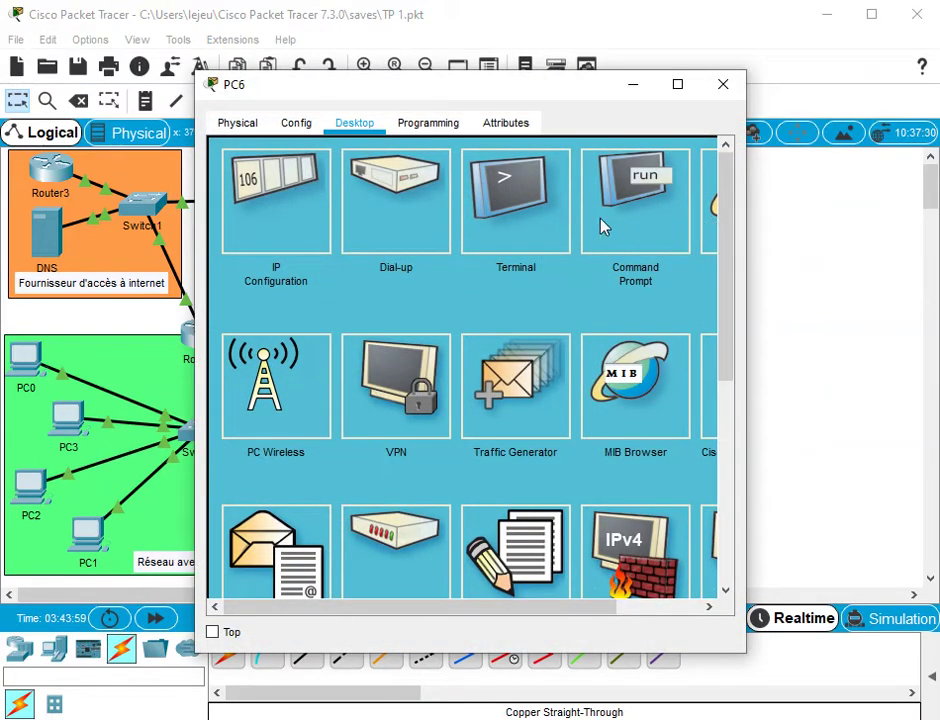
{"action": "type", "text": "we"}
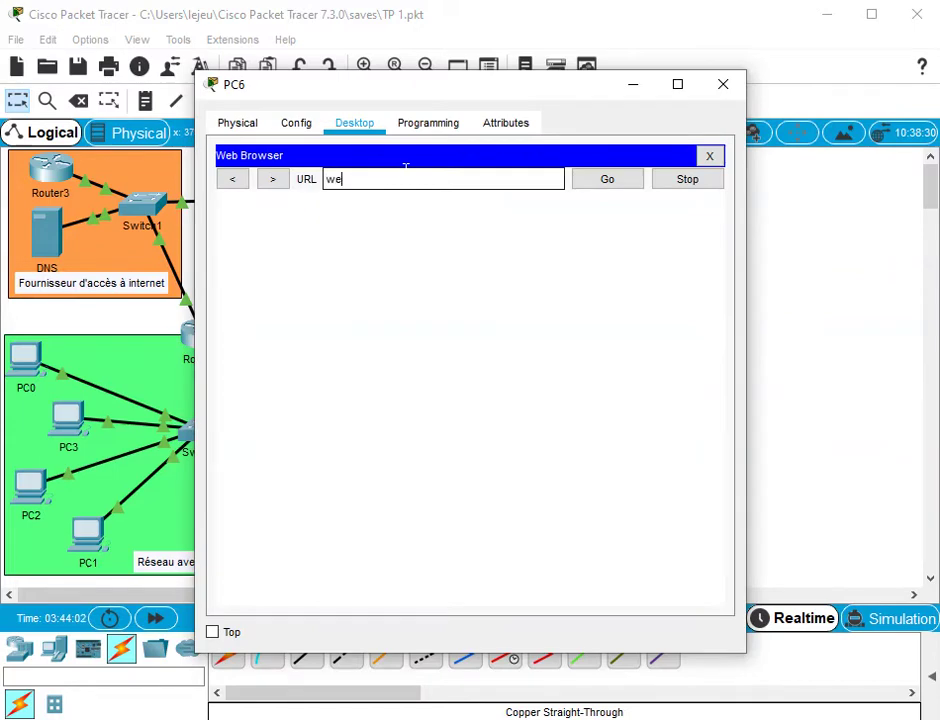
{"action": "type", "text": "b.com"}
{"action": "key", "text": "Return"}
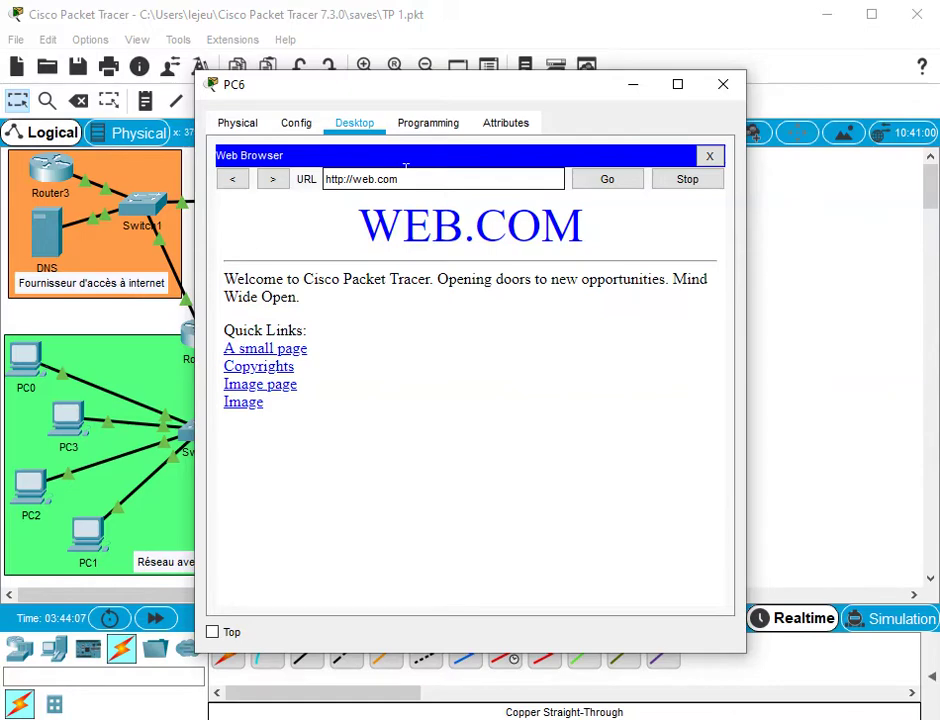
{"action": "left_click", "coordinate": [708, 158]}
{"action": "left_click", "coordinate": [723, 88]}
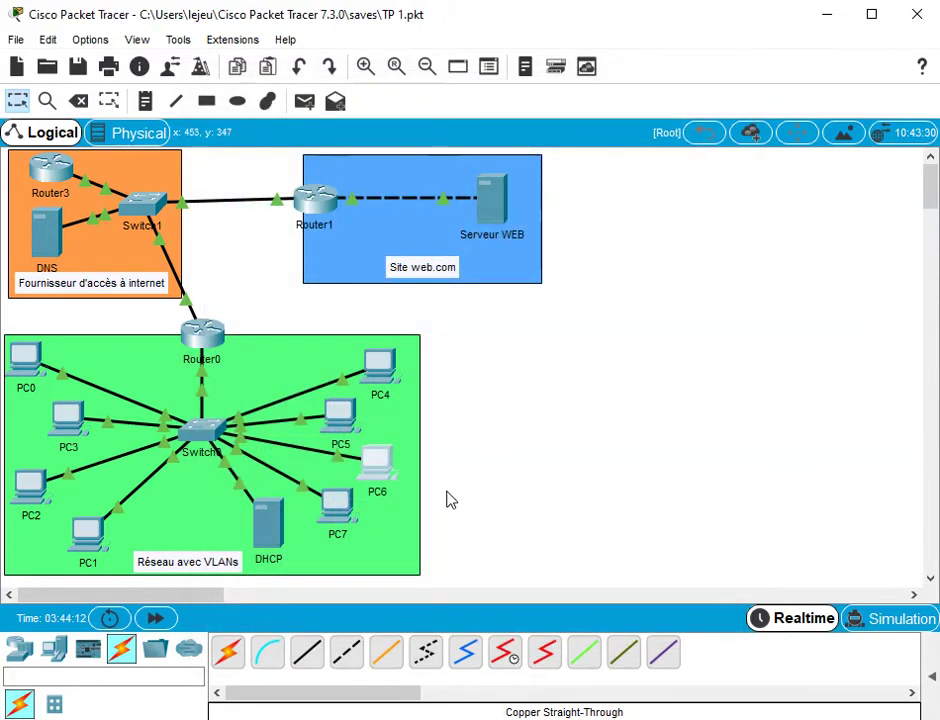
Leave Router0's configuration mode, display its access lists and examine the permit any rule in access list 5.
{"action": "left_click", "coordinate": [200, 338]}
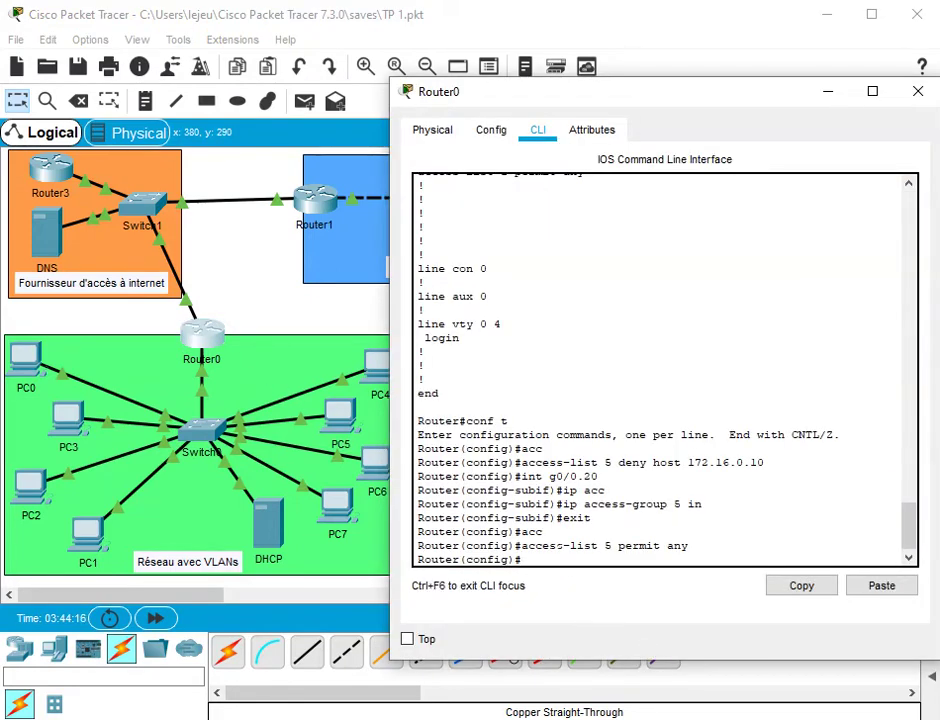
{"action": "type", "text": "exit"}
{"action": "key", "text": "Return"}
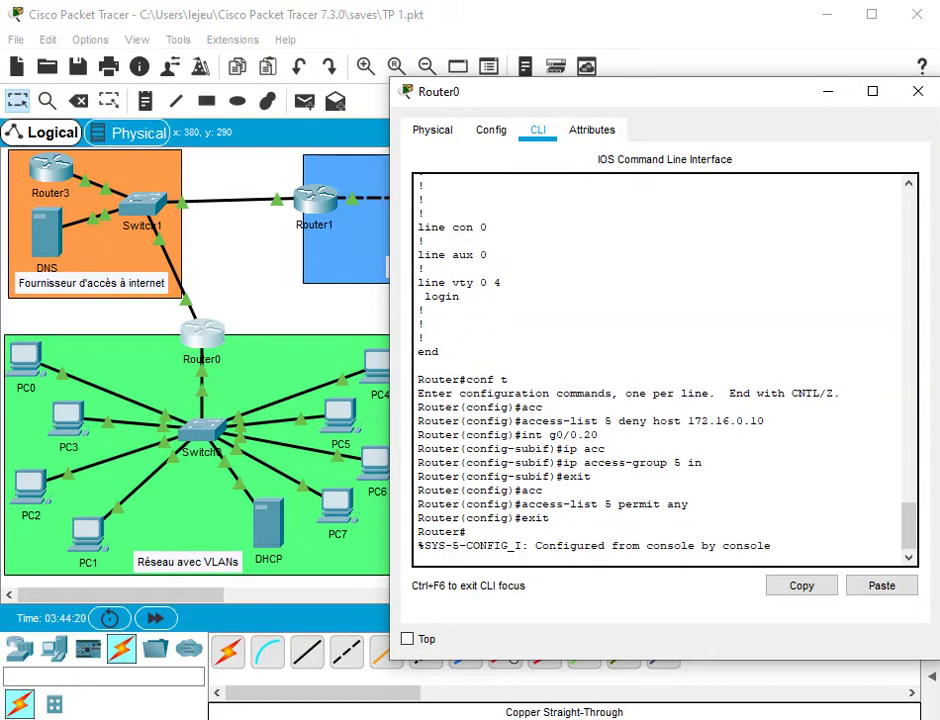
{"action": "key", "text": "Return"}
{"action": "type", "text": "sh acc"}
{"action": "key", "text": "Tab"}
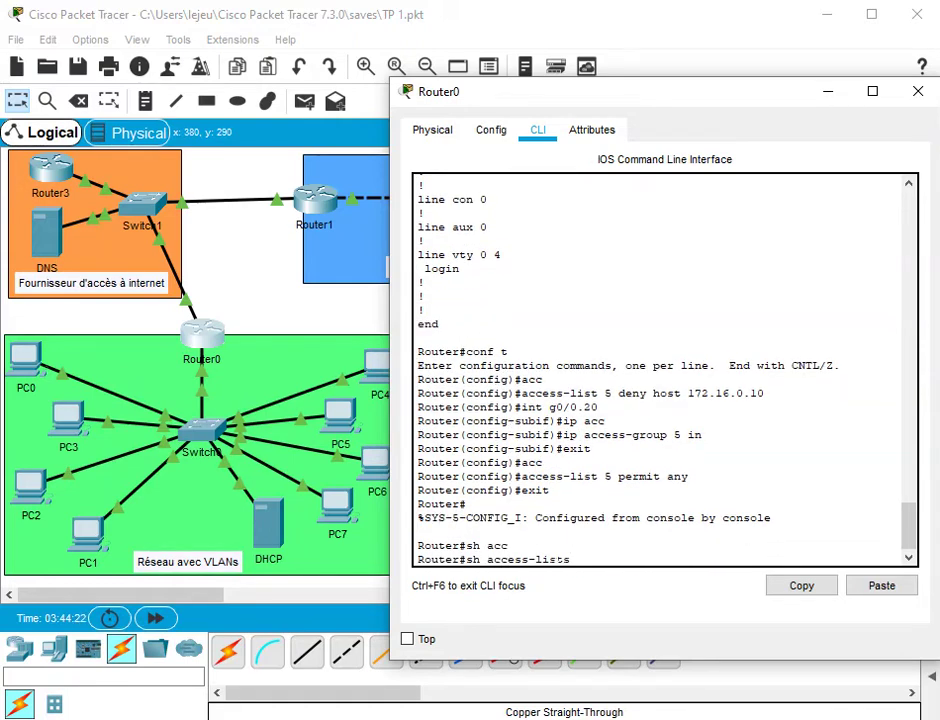
{"action": "key", "text": "Return"}
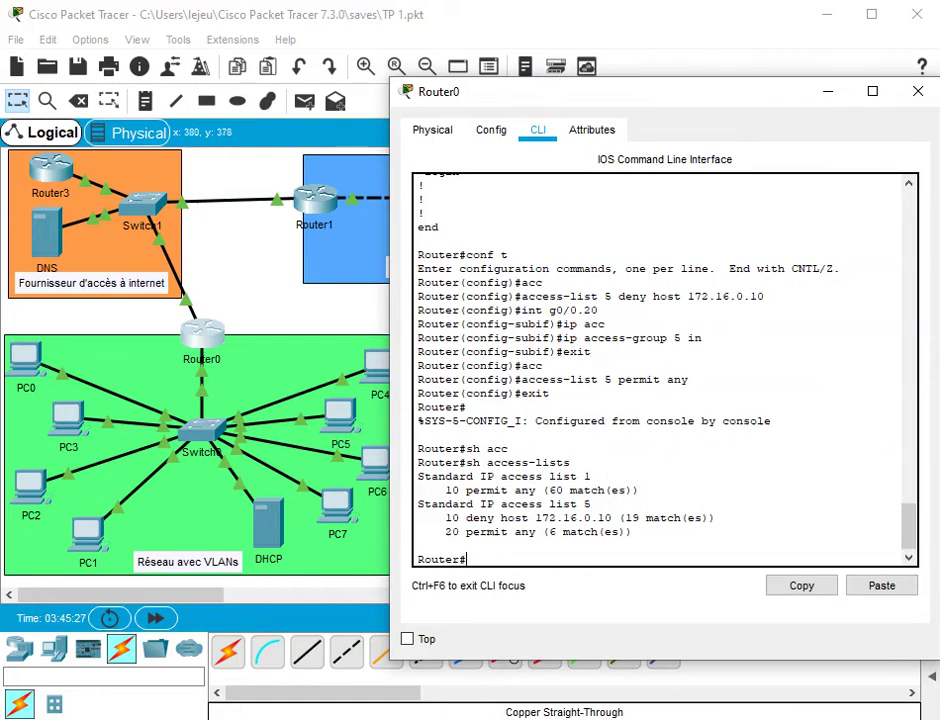
{"action": "left_click_drag", "start_coordinate": [521, 532], "coordinate": [636, 532]}
{"action": "left_click_drag", "start_coordinate": [444, 532], "coordinate": [542, 532]}
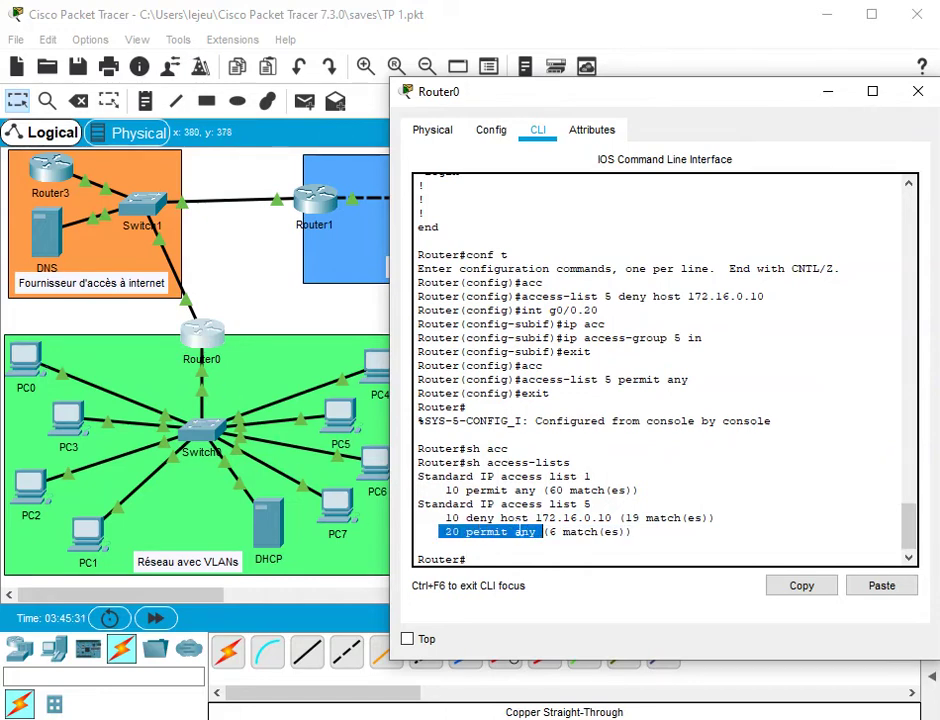
Look up PC6's IP address in the network topology.
{"action": "left_click", "coordinate": [380, 376]}
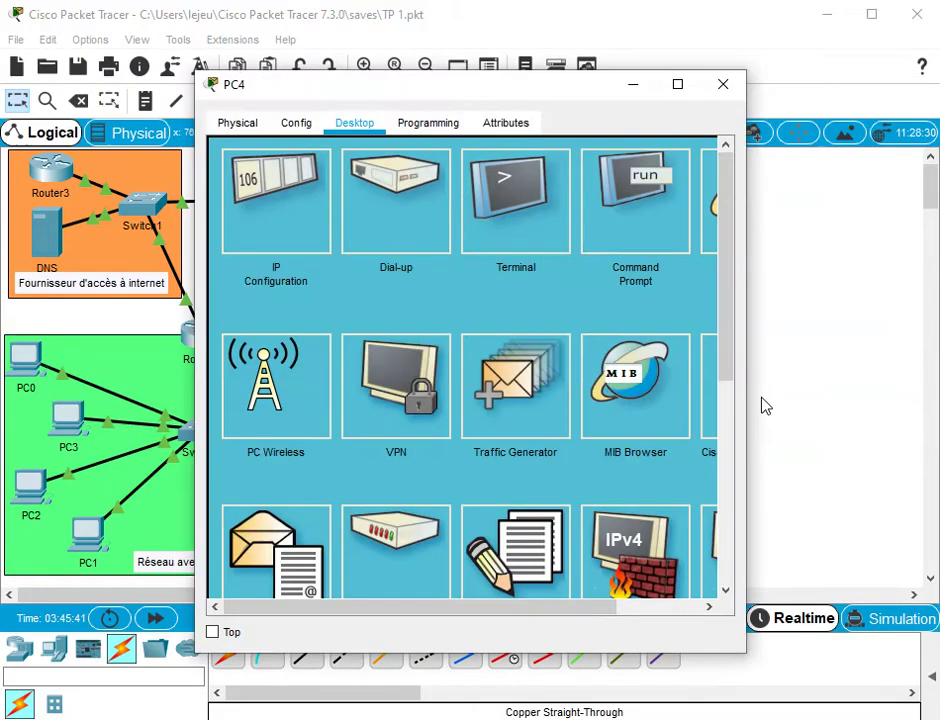
{"action": "left_click", "coordinate": [762, 405]}
{"action": "mouse_move", "coordinate": [380, 362]}
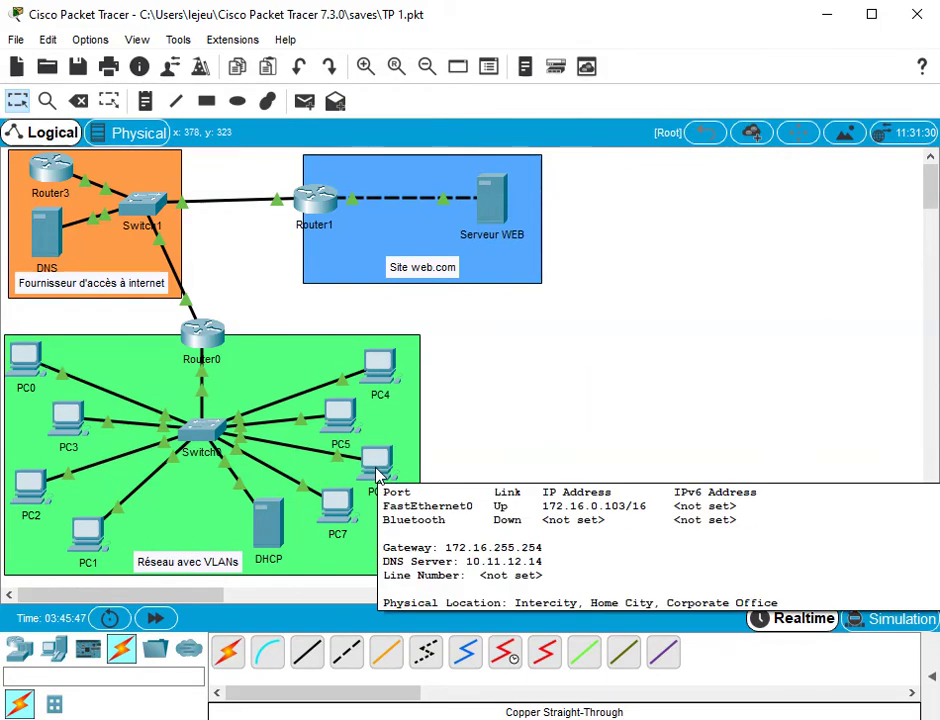
On Router0, add a rule to access list 5 denying host 172.16.0.103, and return to privileged mode.
{"action": "left_click", "coordinate": [208, 338]}
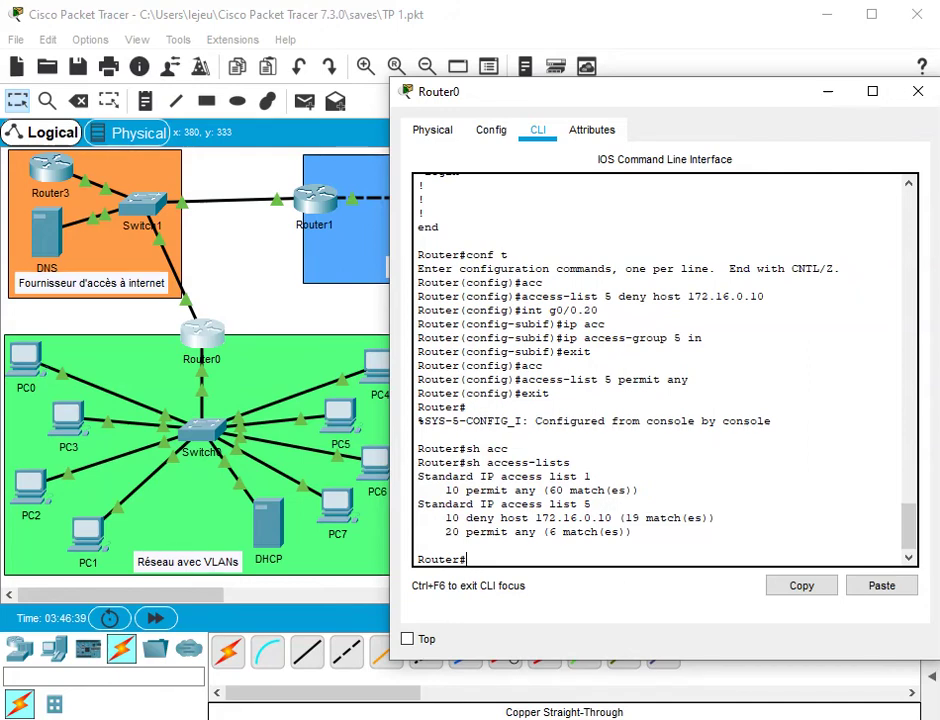
{"action": "type", "text": "conf t"}
{"action": "key", "text": "Return"}
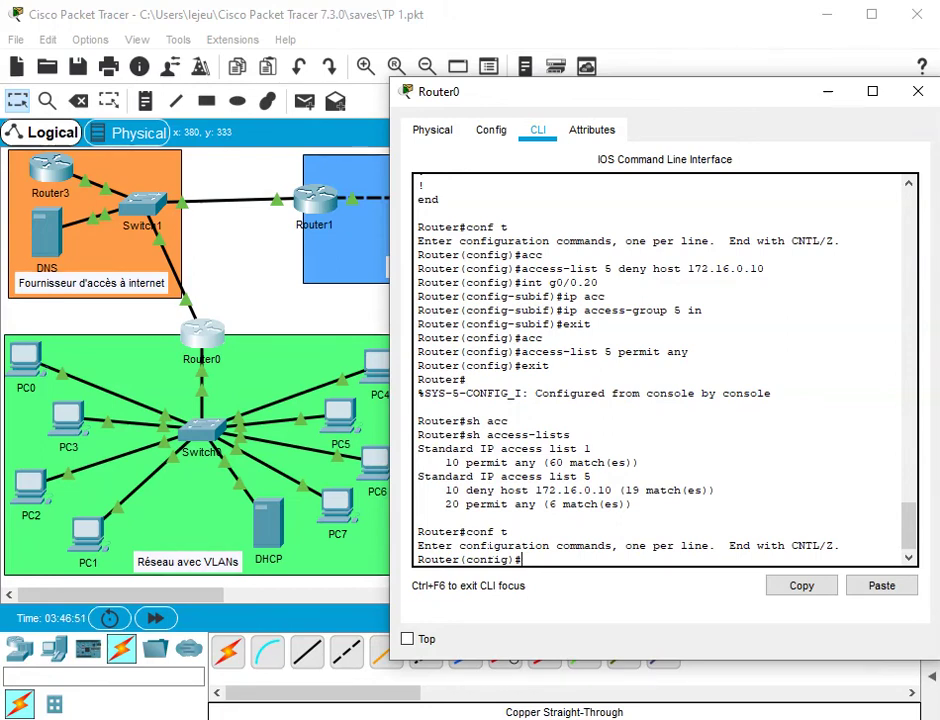
{"action": "type", "text": "acc"}
{"action": "key", "text": "Tab"}
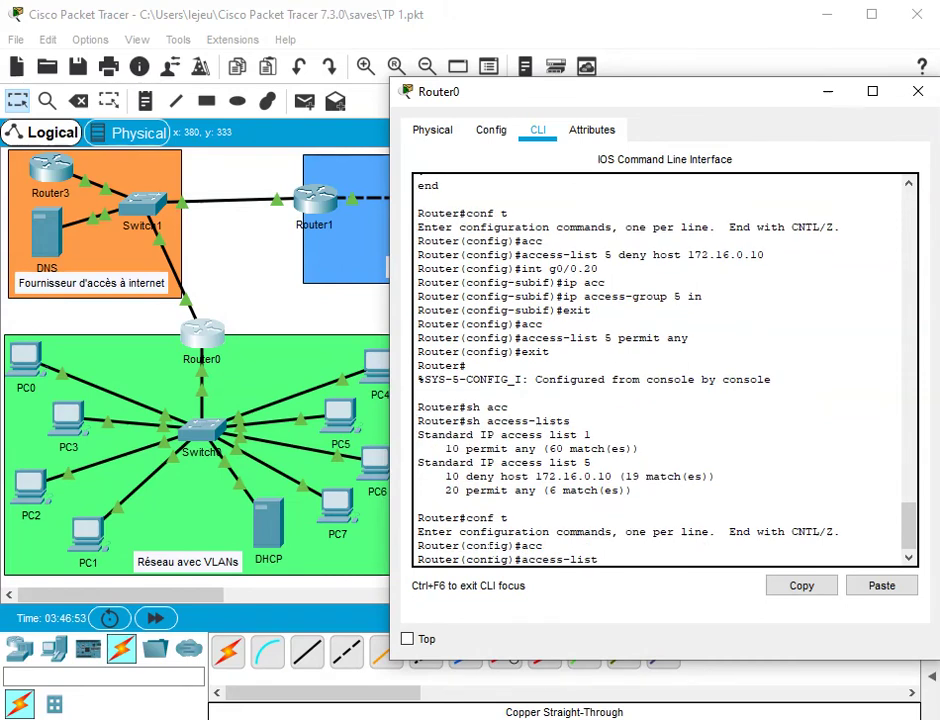
{"action": "type", "text": "5 deny host "}
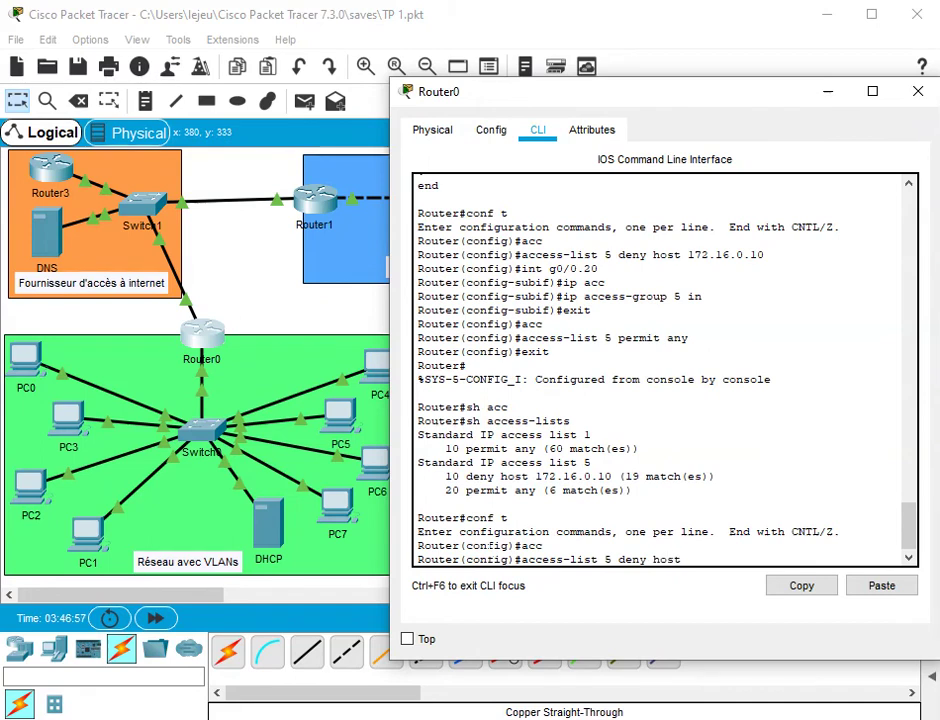
{"action": "type", "text": "172.16.0.103"}
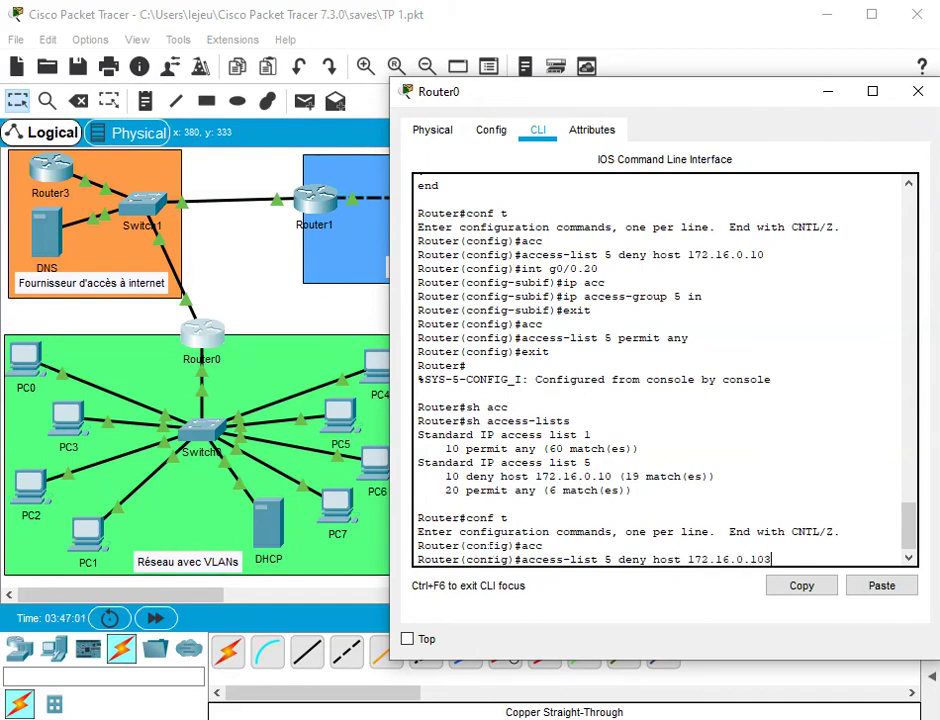
{"action": "key", "text": "Return"}
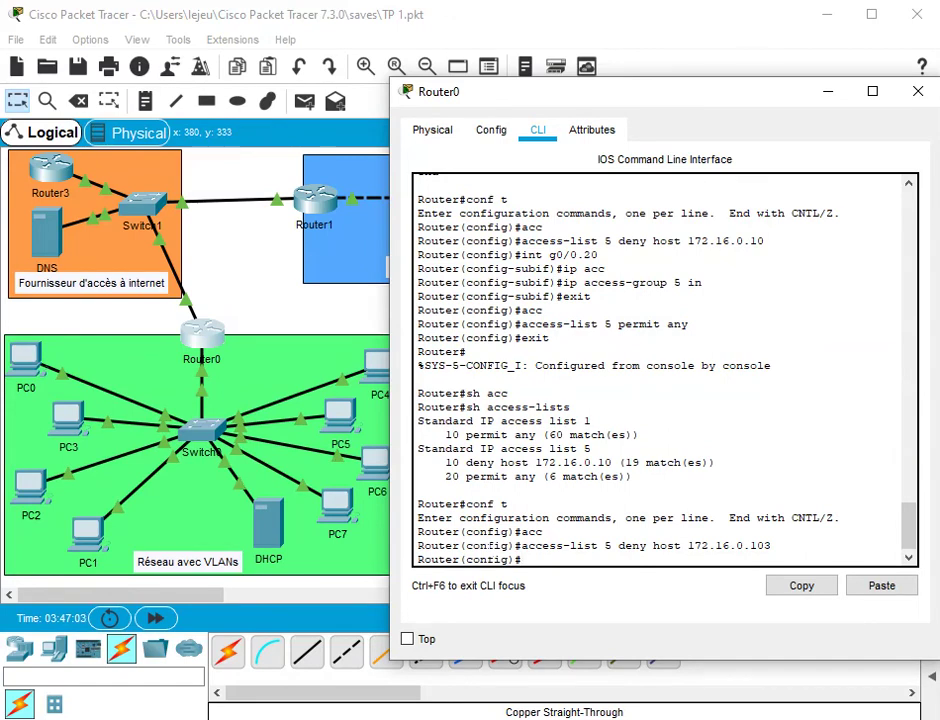
{"action": "type", "text": "exit"}
{"action": "key", "text": "Return"}
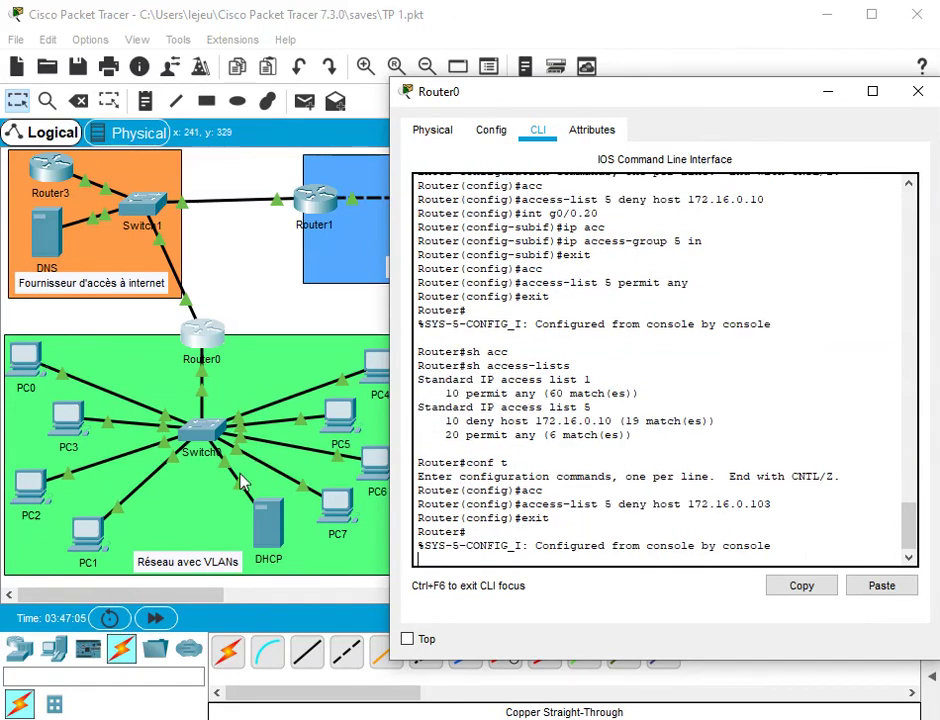
Test PC6's internet access against the new deny rule by requesting web.com in its web browser, and close PC6's window.
{"action": "left_click", "coordinate": [376, 472]}
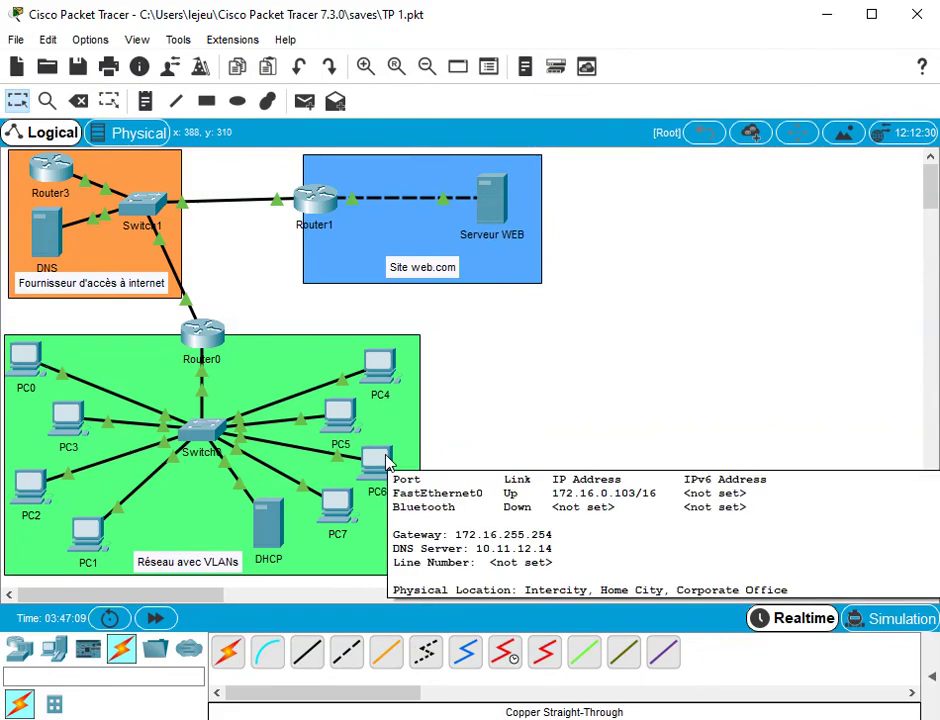
{"action": "left_click", "coordinate": [388, 465]}
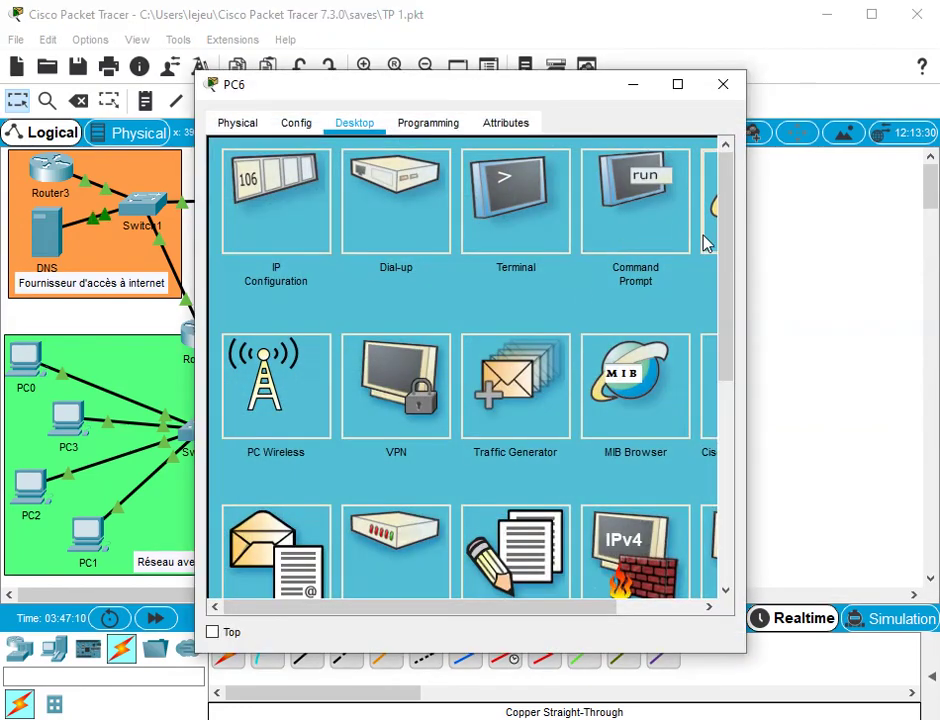
{"action": "left_click", "coordinate": [710, 200]}
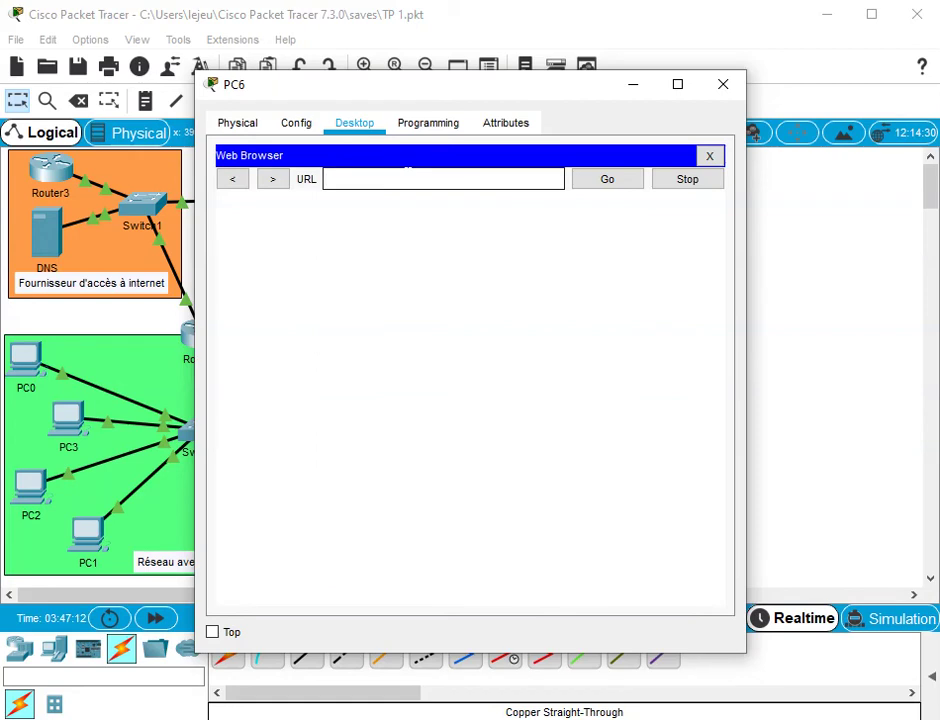
{"action": "type", "text": "web.com"}
{"action": "key", "text": "Return"}
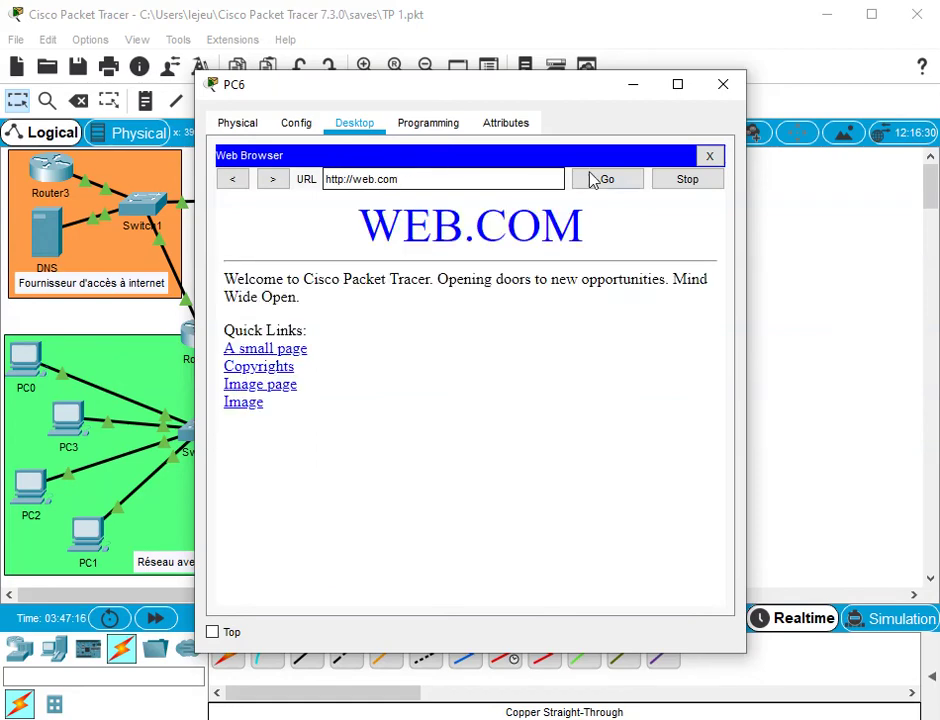
{"action": "left_click", "coordinate": [710, 156]}
{"action": "left_click", "coordinate": [723, 84]}
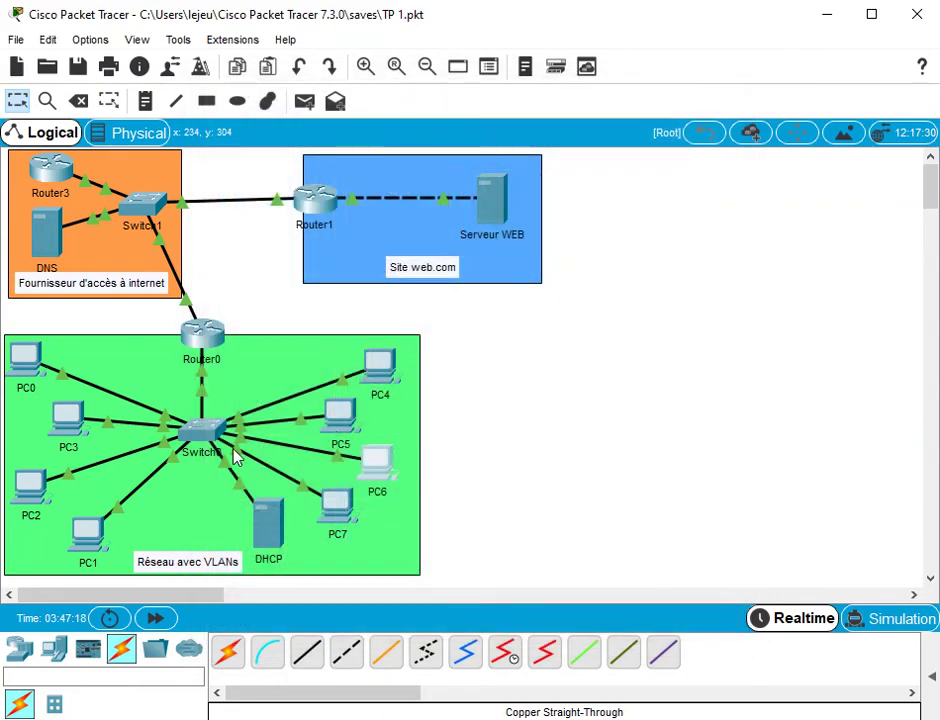
Display Router0's access lists again and compare the order of the permit any and deny host 172.16.0.103 rules in list 5.
{"action": "left_click", "coordinate": [210, 335]}
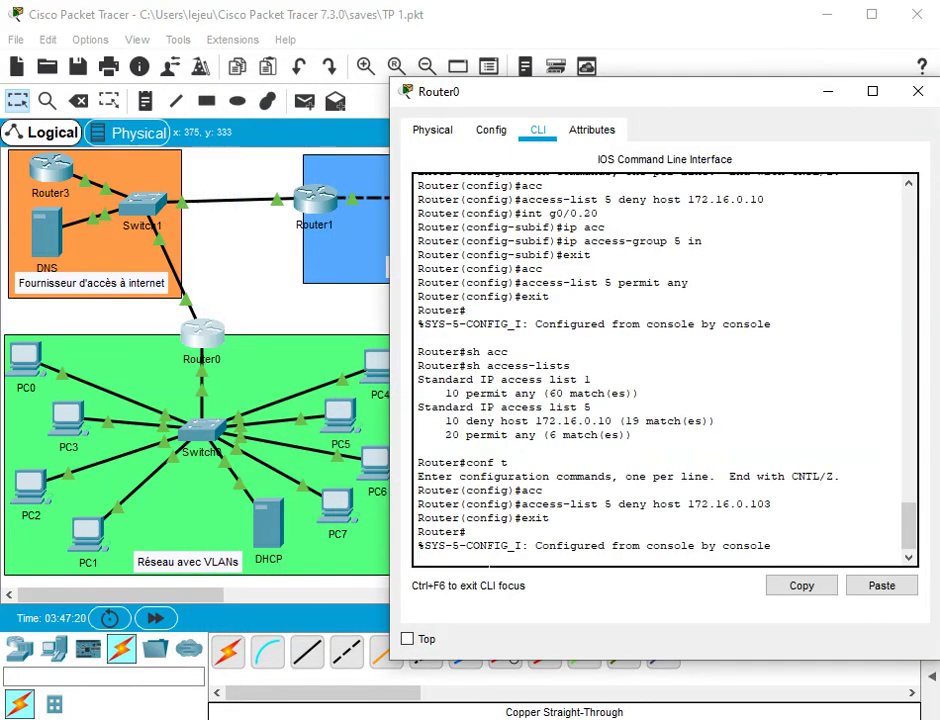
{"action": "key", "text": "Return"}
{"action": "key", "text": "Up"}
{"action": "key", "text": "Up"}
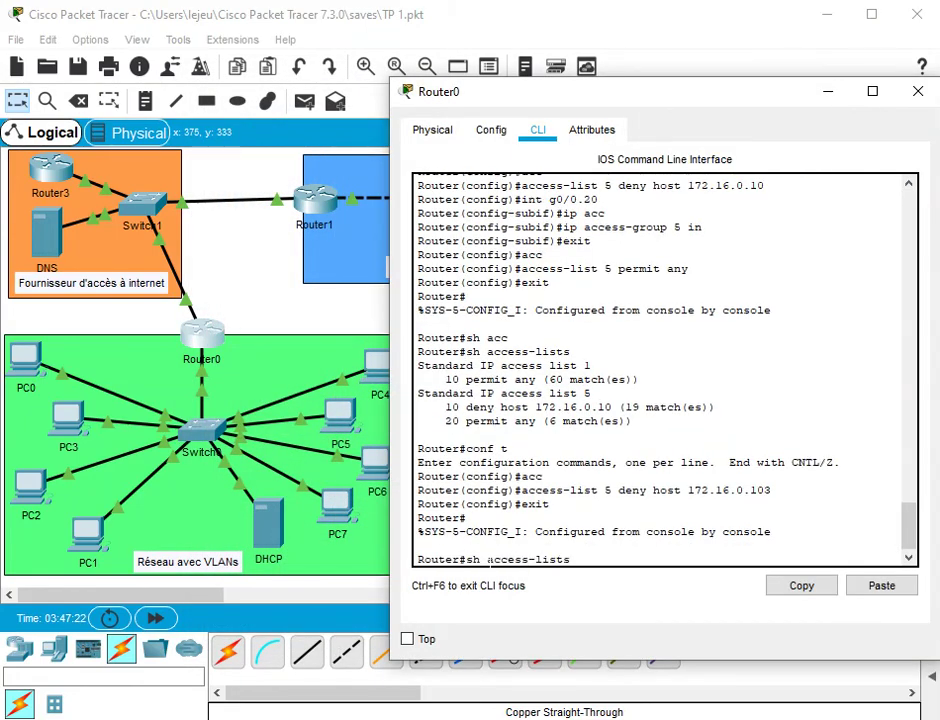
{"action": "key", "text": "Return"}
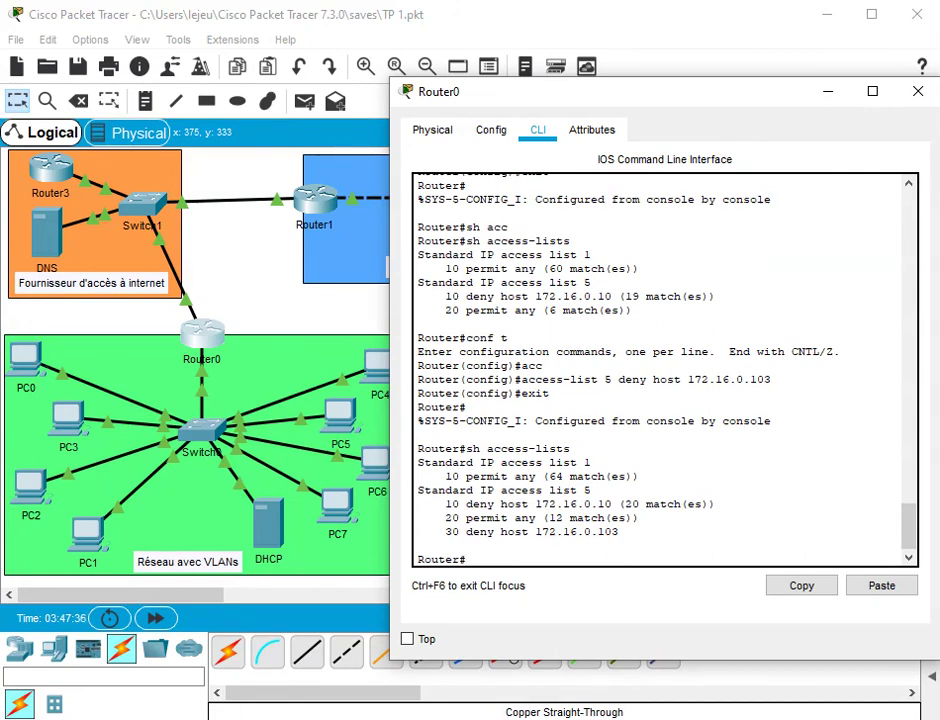
{"action": "left_click_drag", "start_coordinate": [466, 532], "coordinate": [619, 532]}
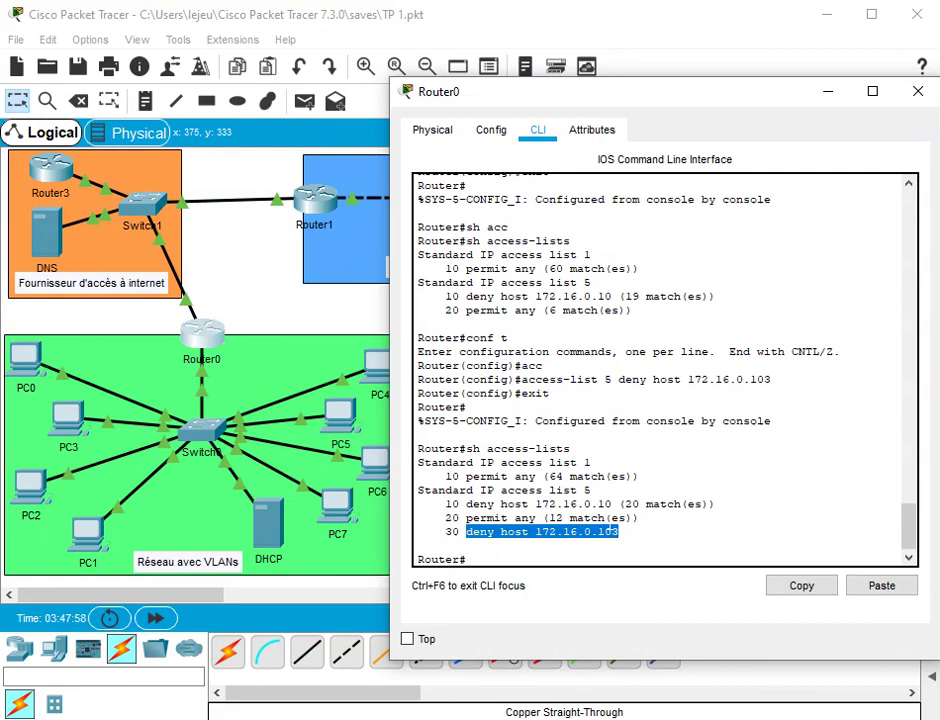
{"action": "left_click_drag", "start_coordinate": [638, 518], "coordinate": [418, 518]}
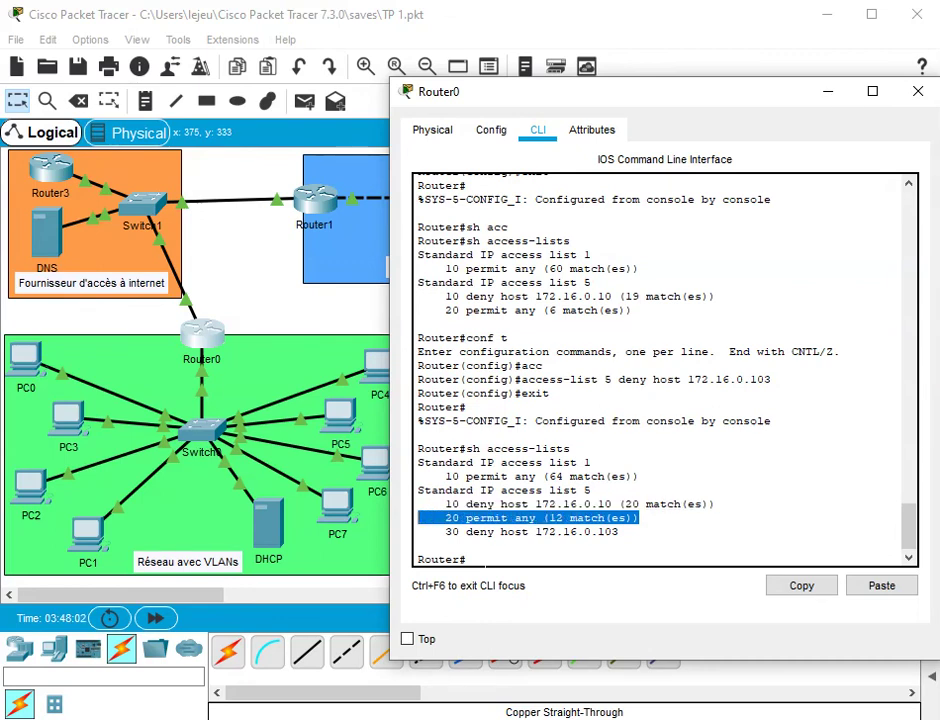